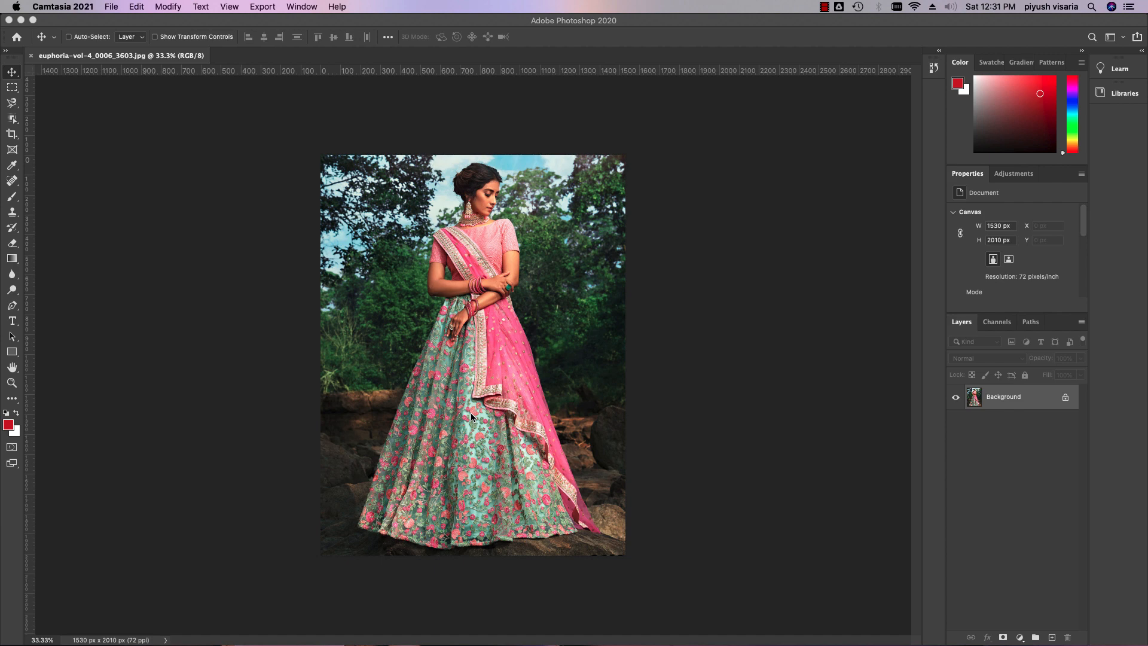
# Convert the locked Background to a normal layer and move the photo partly off the canvas
pyautogui.click(495, 402)
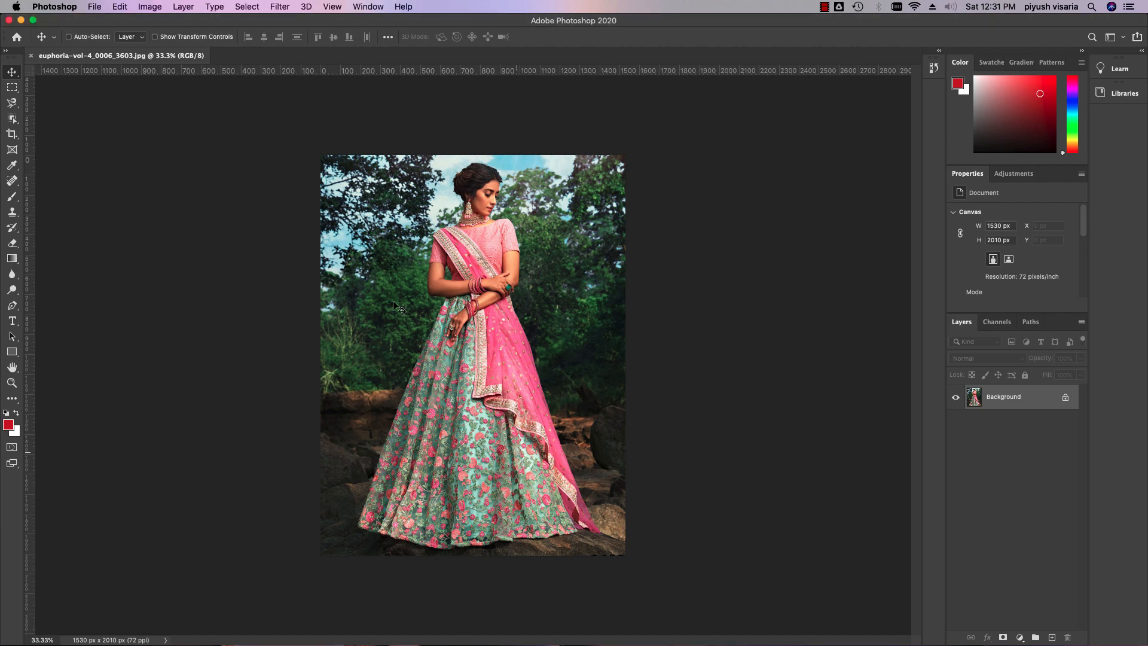
pyautogui.click(388, 258)
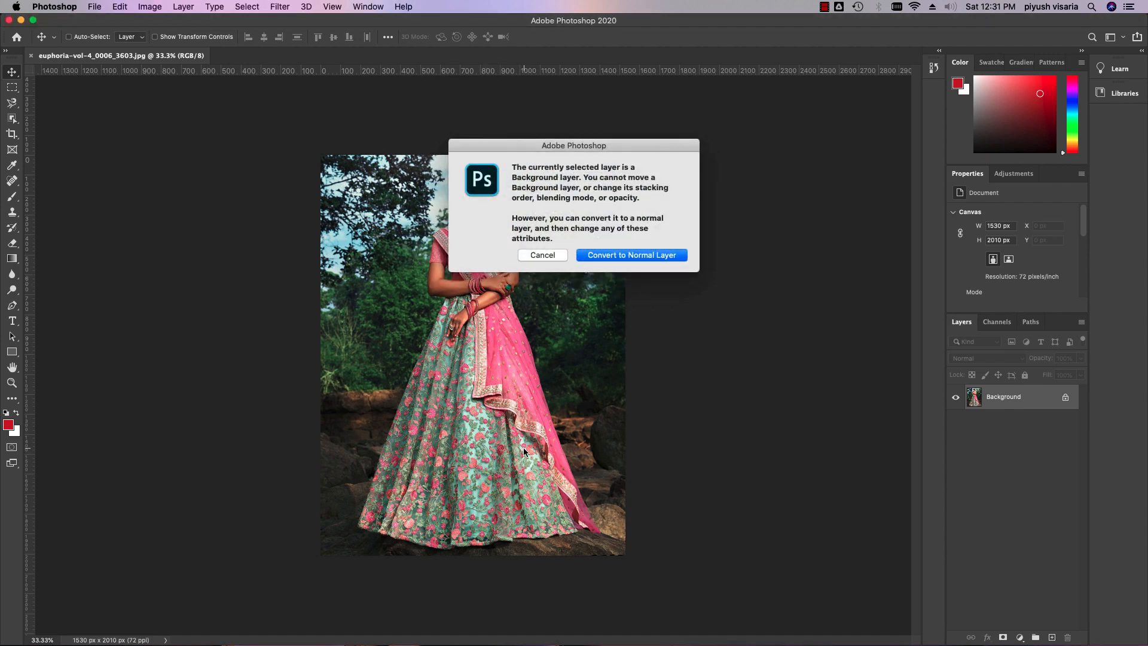
pyautogui.click(622, 256)
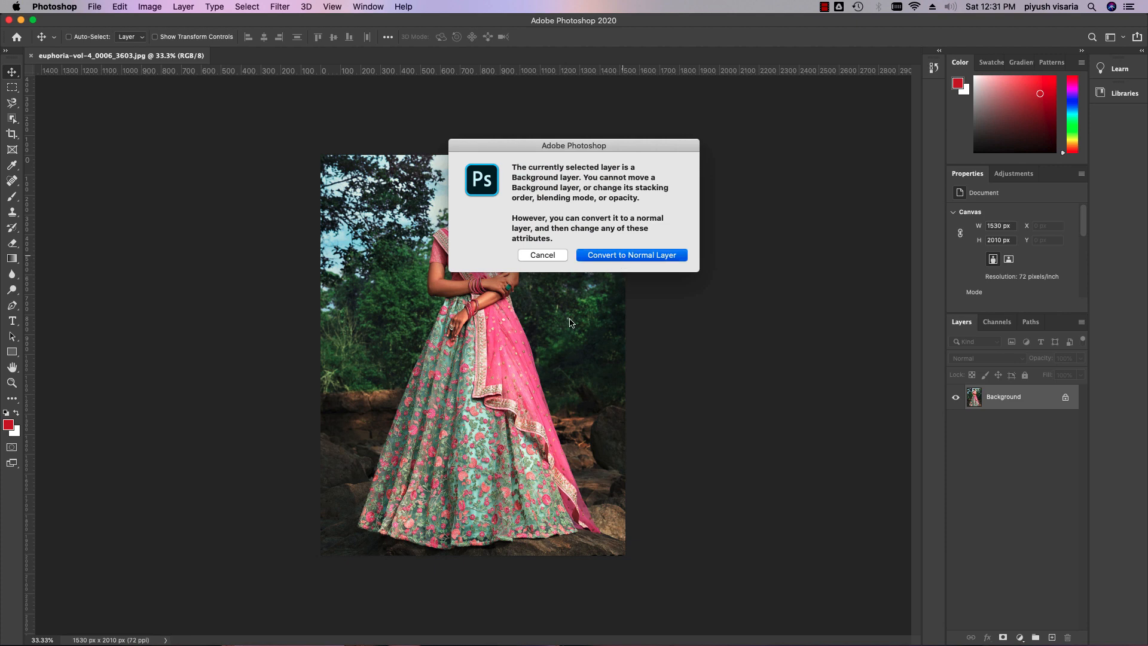
pyautogui.moveTo(530, 448); pyautogui.dragTo(527, 366)
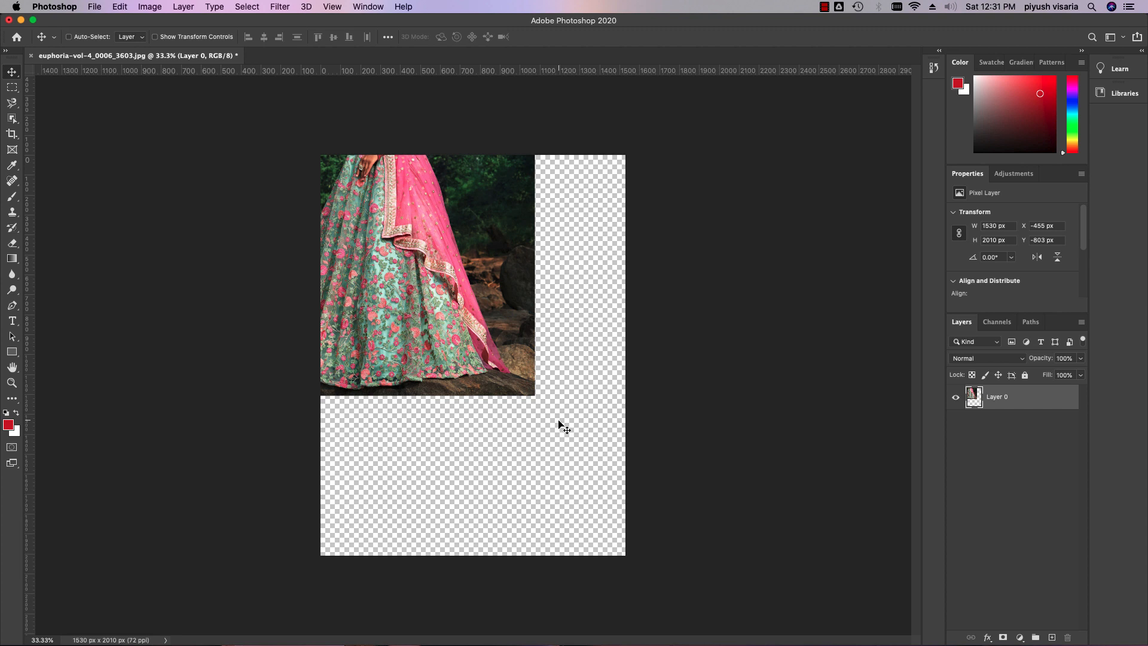
# Revert the photo file to its last saved version
pyautogui.click(96, 6)
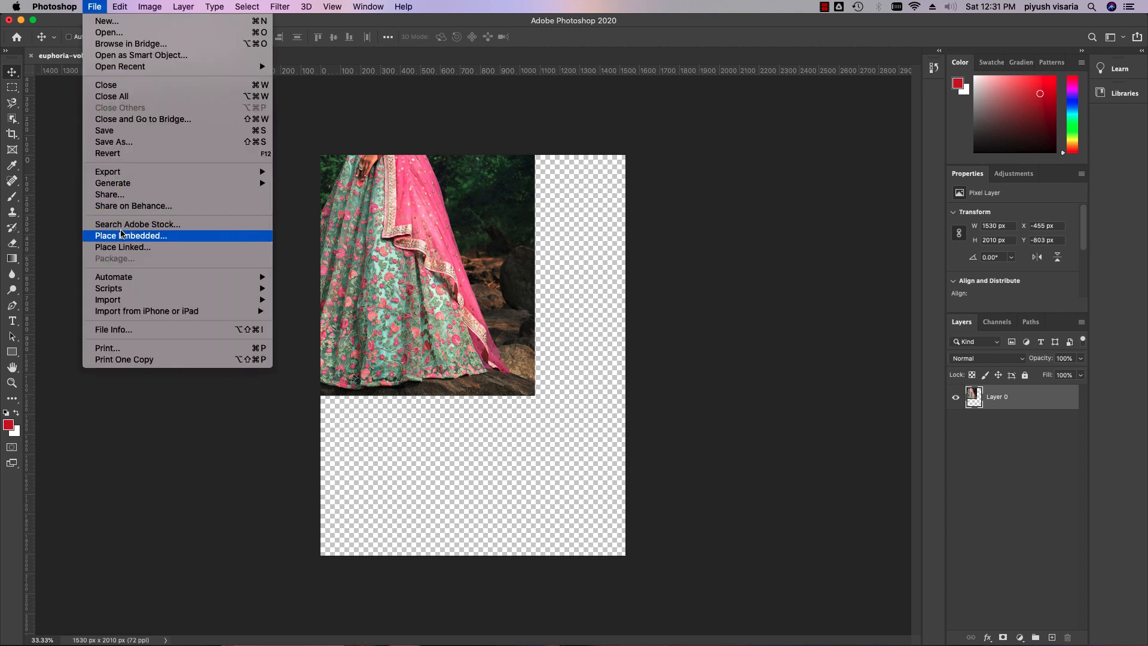
pyautogui.click(122, 155)
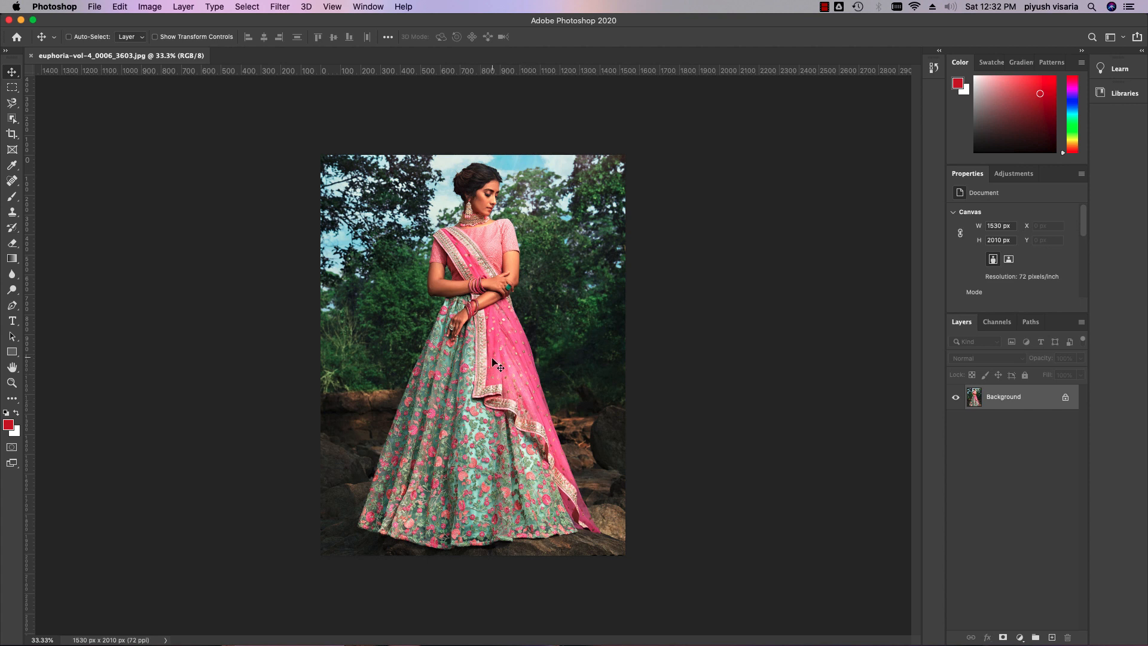
# Select a rectangle around the woman's arms and waist, move its pixels down over the skirt, and return them to their place
pyautogui.click(12, 88)
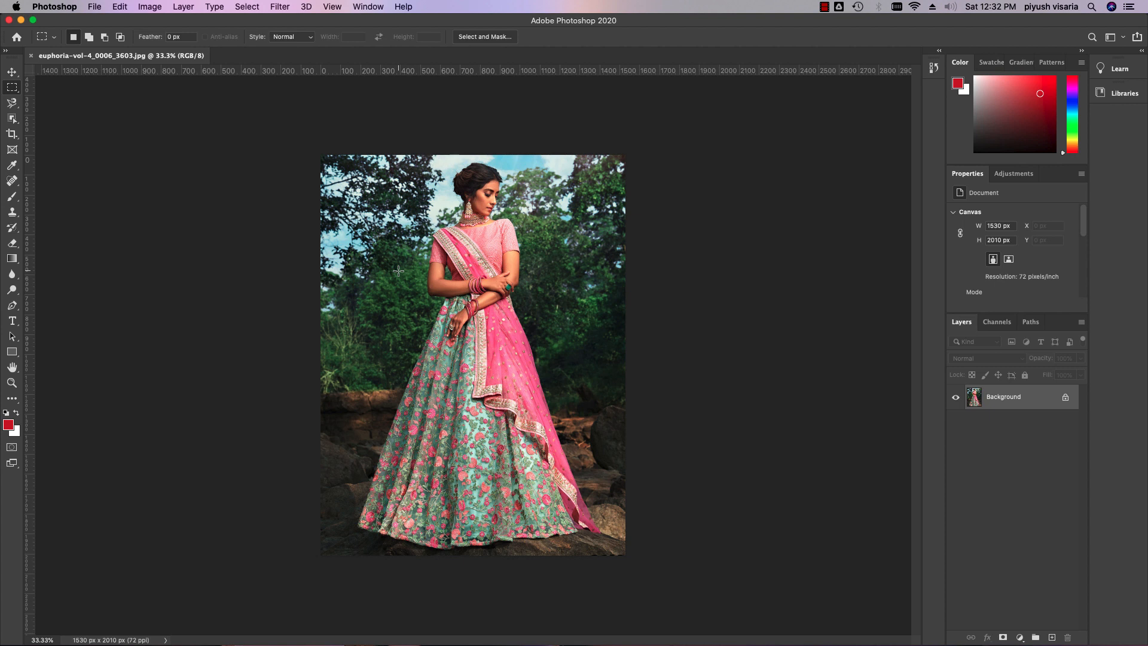
pyautogui.moveTo(380, 250); pyautogui.dragTo(577, 370)
pyautogui.click(12, 72)
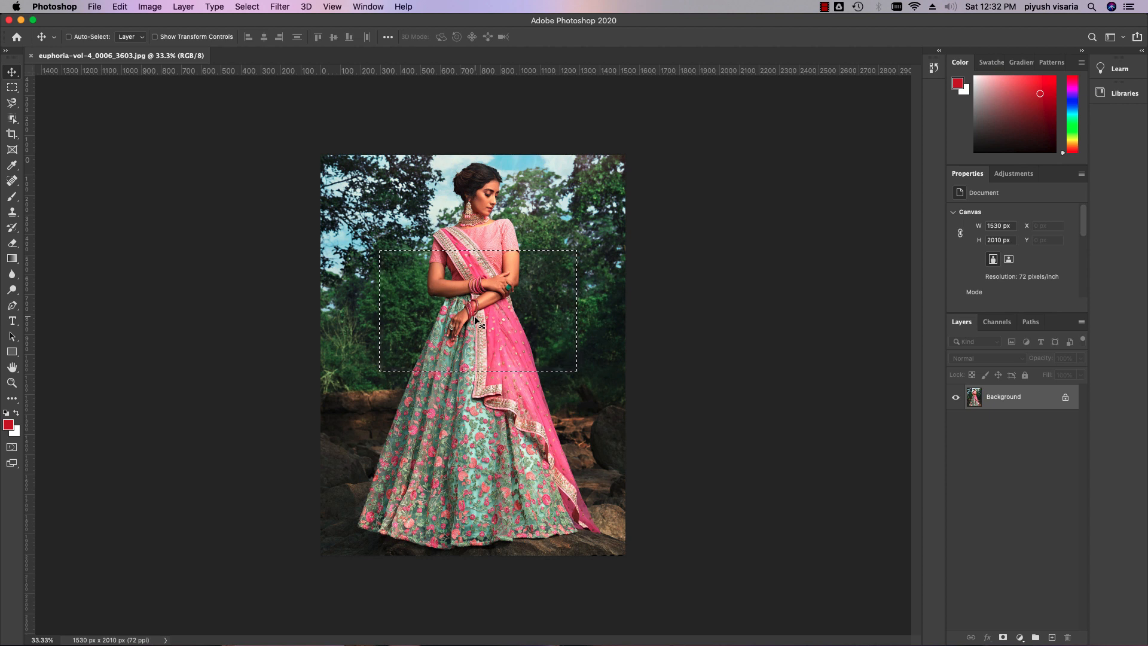
pyautogui.moveTo(475, 315); pyautogui.dragTo(460, 472)
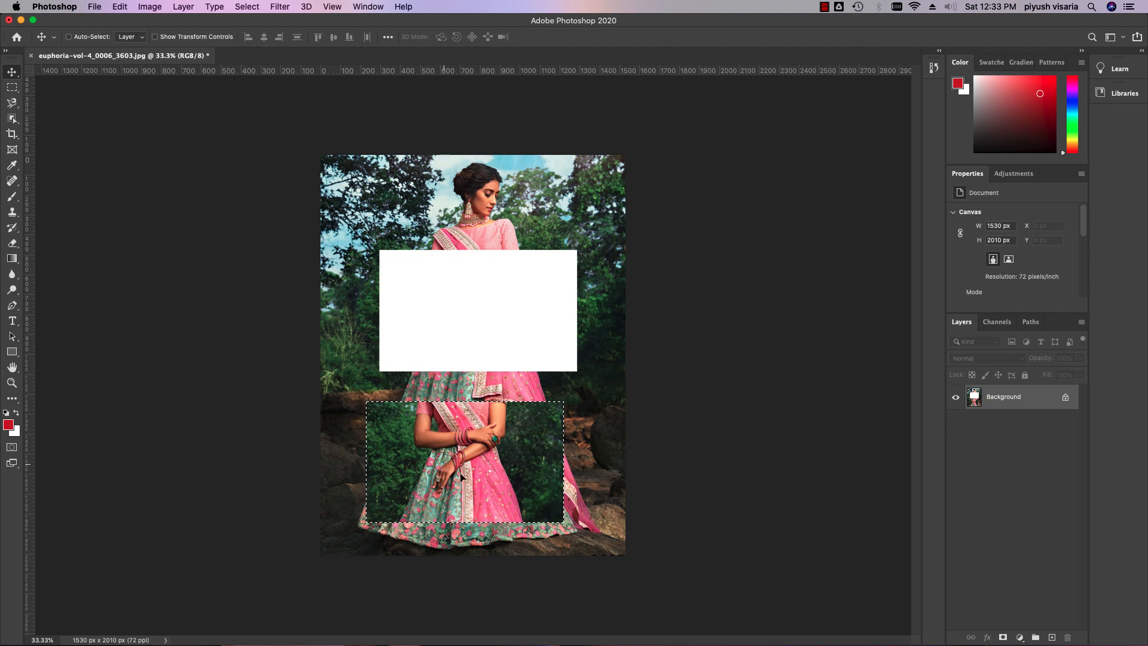
pyautogui.moveTo(471, 419); pyautogui.dragTo(502, 320)
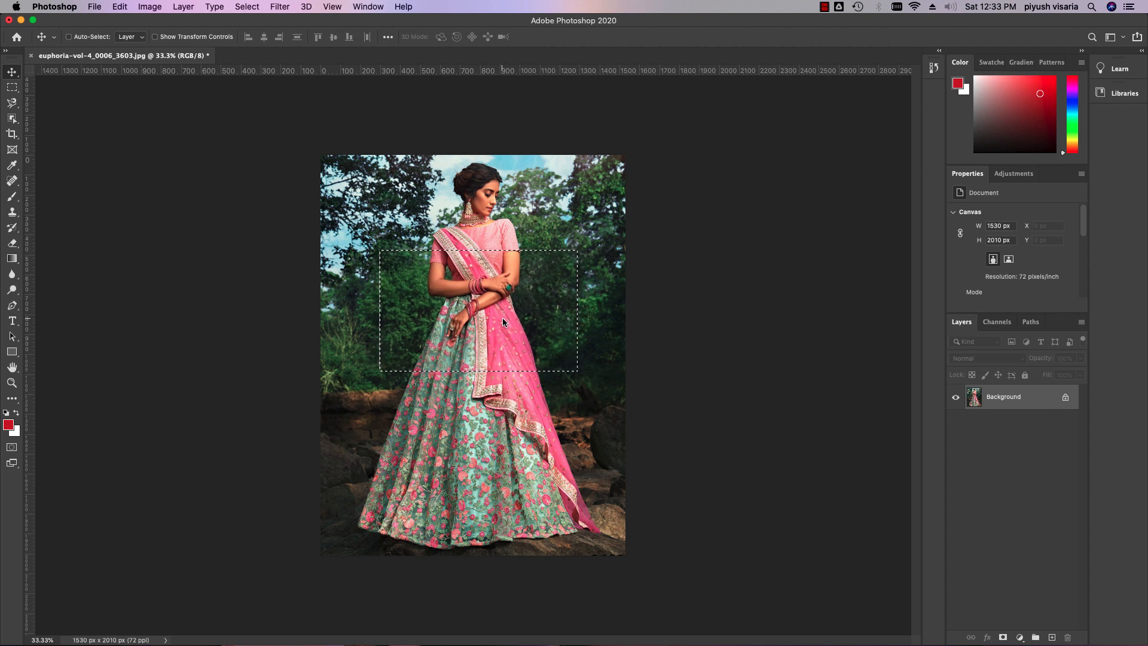
# Clear the rectangular selection and undo the pixel moves to restore the original photo
pyautogui.click(12, 87)
pyautogui.click(373, 201)
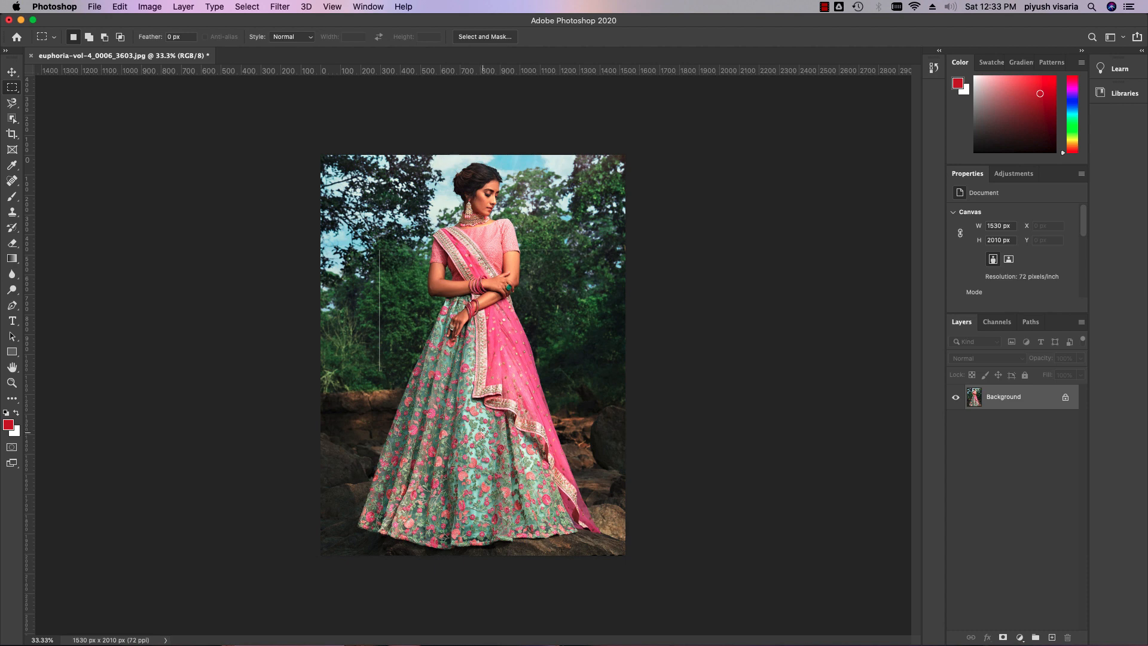
pyautogui.click(120, 6)
pyautogui.click(134, 23)
pyautogui.click(120, 6)
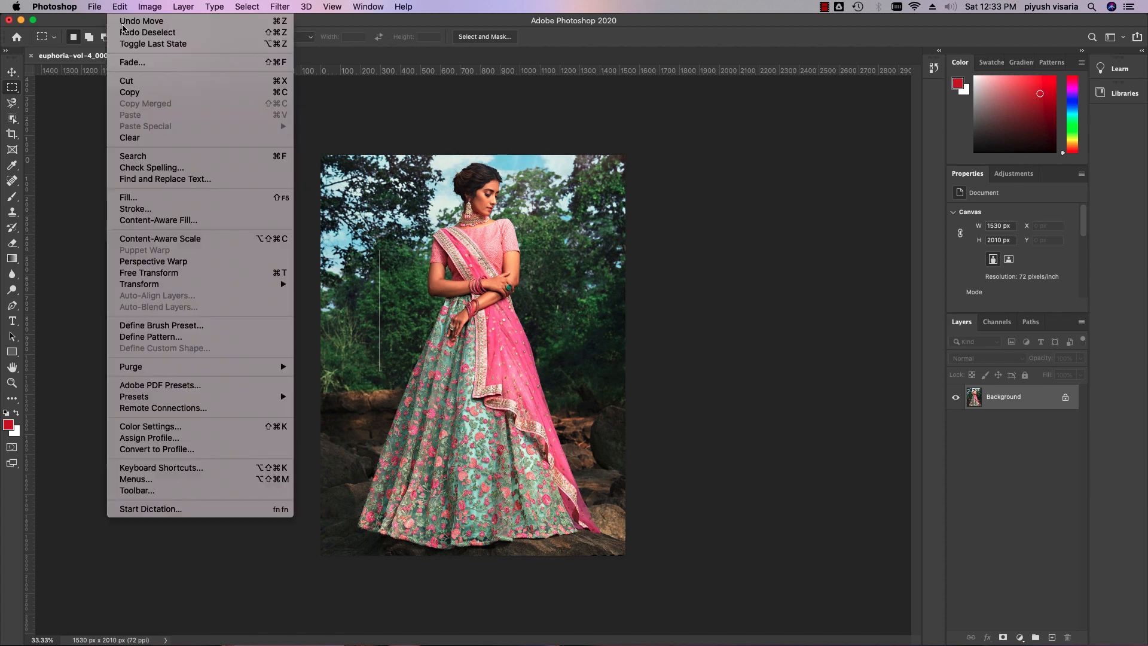
pyautogui.click(122, 22)
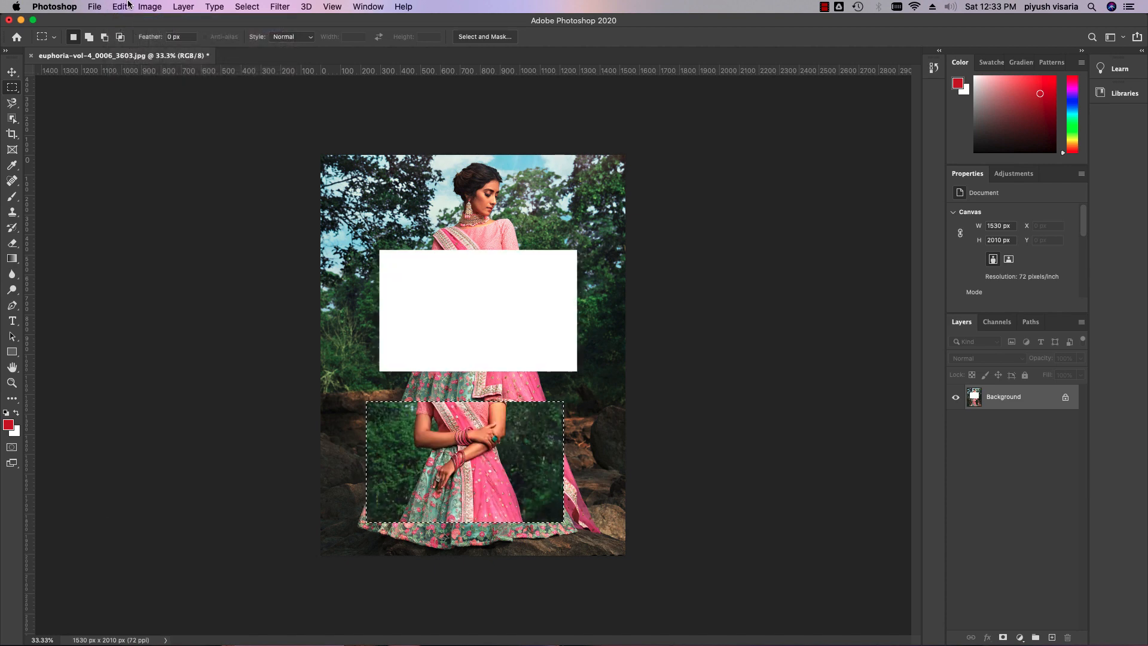
pyautogui.click(130, 5)
pyautogui.click(131, 28)
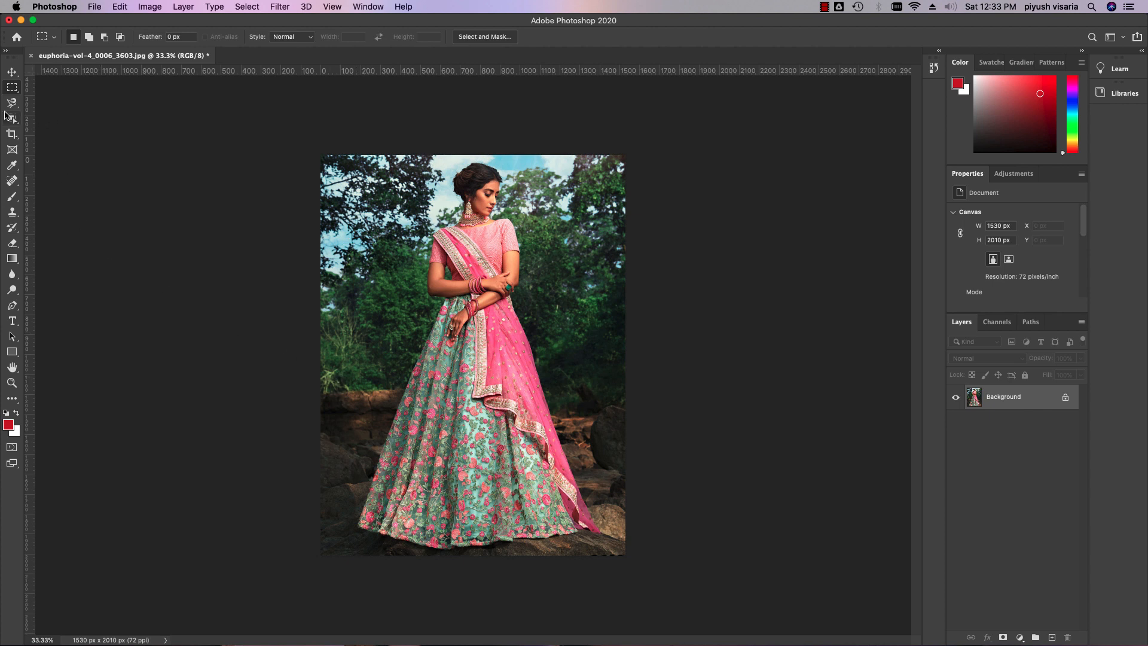
# Switch to the Polygonal Lasso tool
pyautogui.click(13, 87)
pyautogui.click(12, 103)
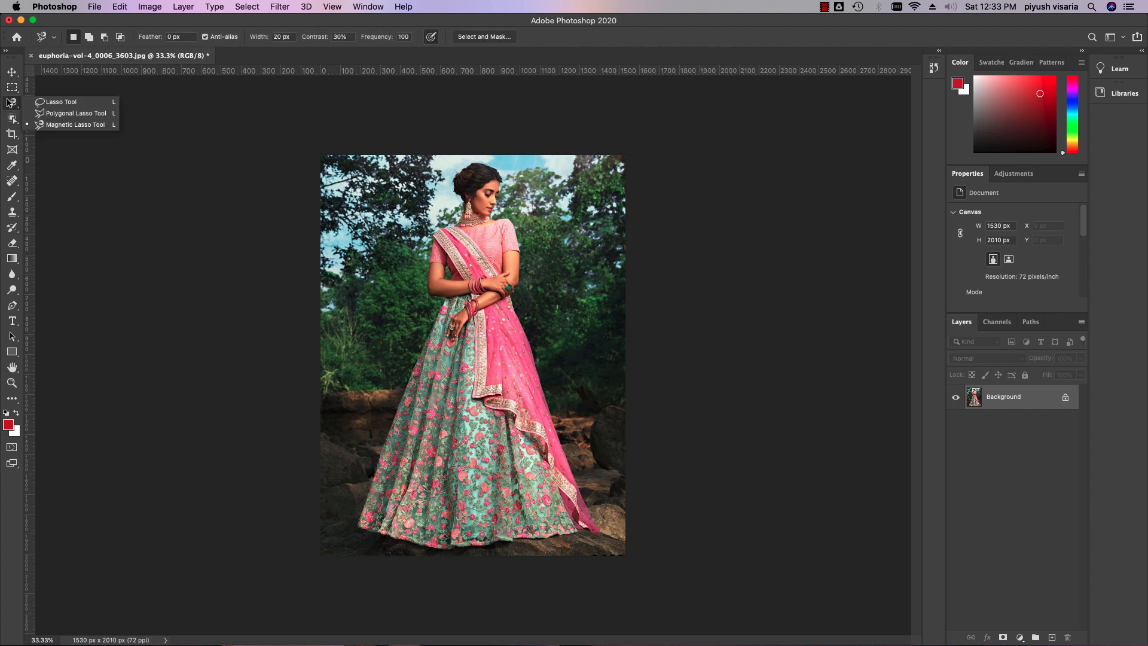
pyautogui.click(52, 114)
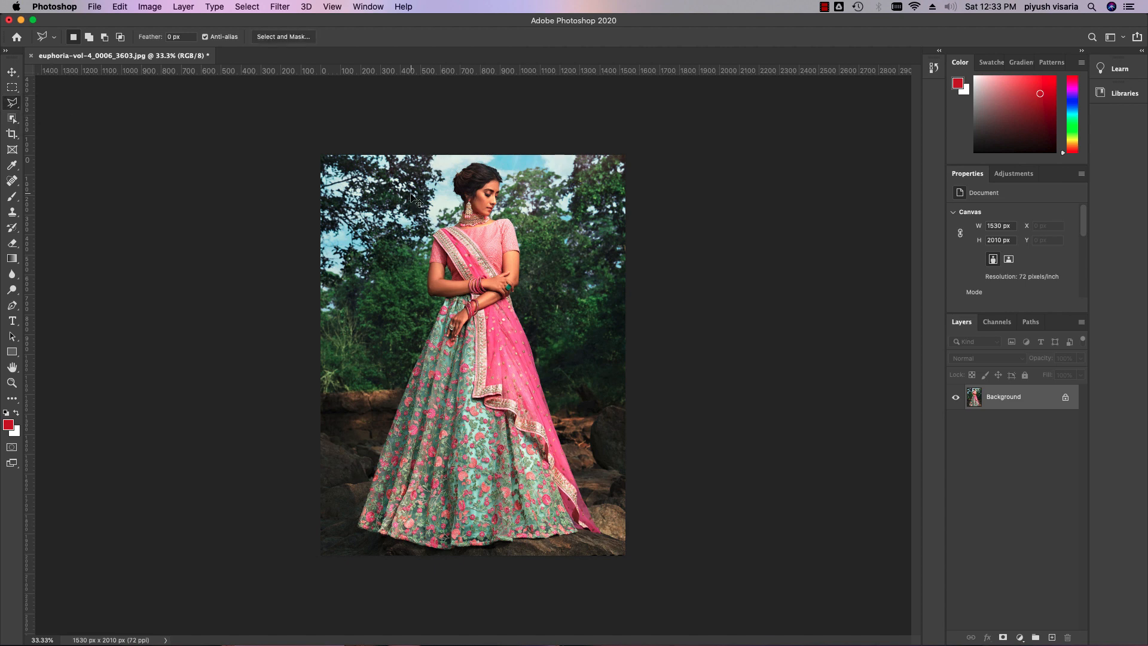
# Examine the skirt and hands at 100% zoom and view the whole photo at 25%
pyautogui.press('super+1')
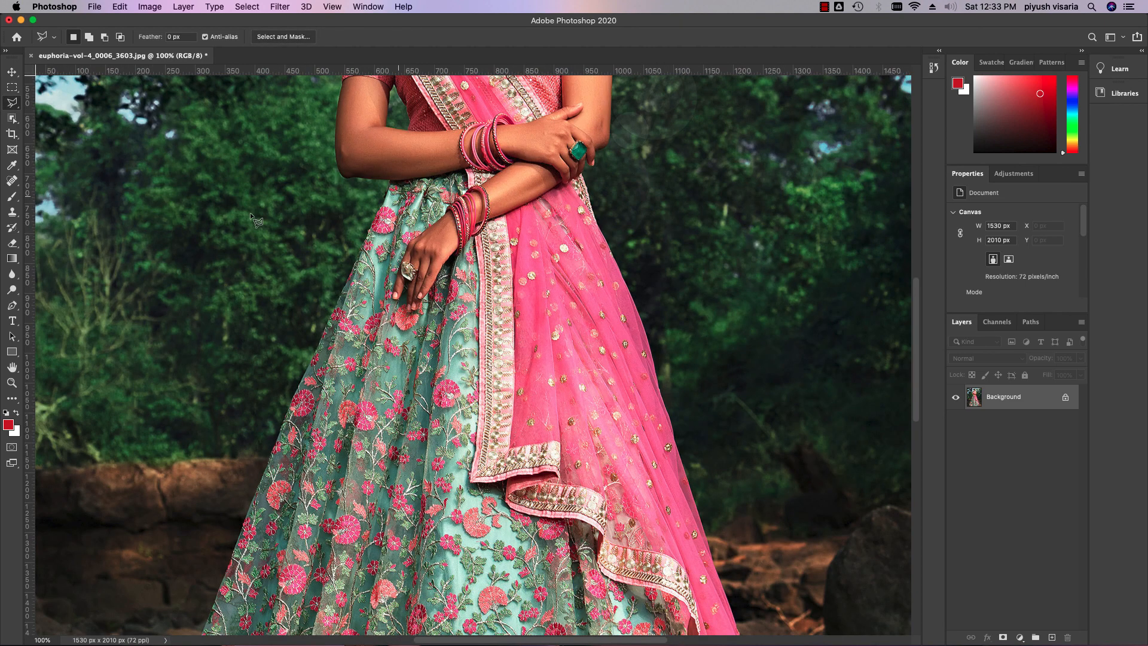
pyautogui.press('super+0')
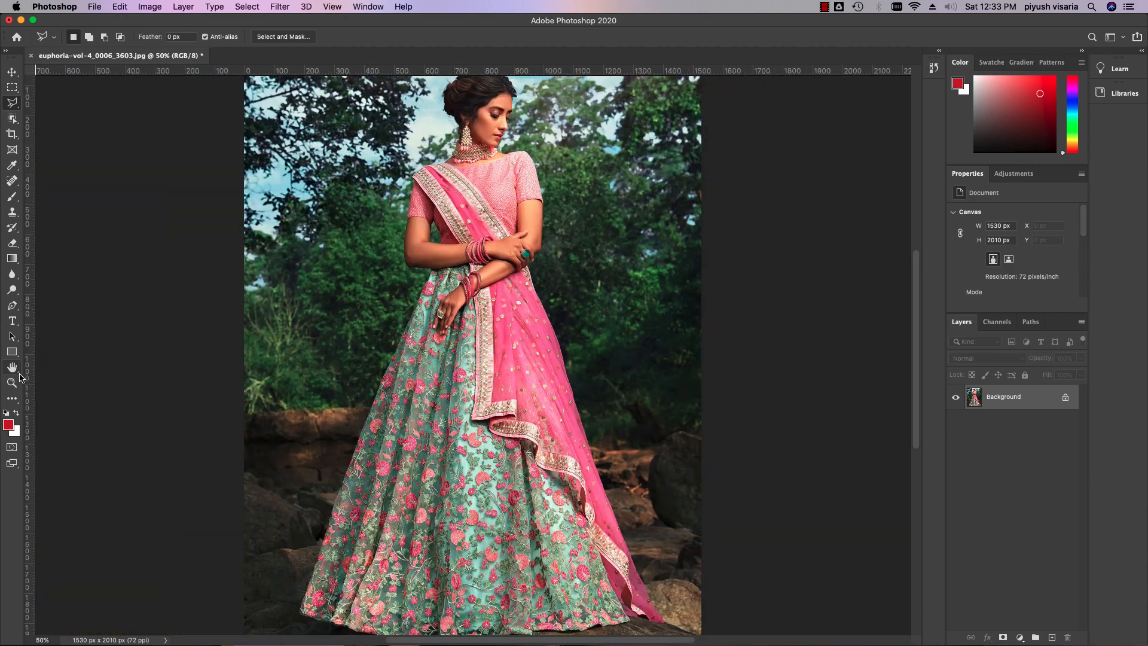
pyautogui.click(12, 382)
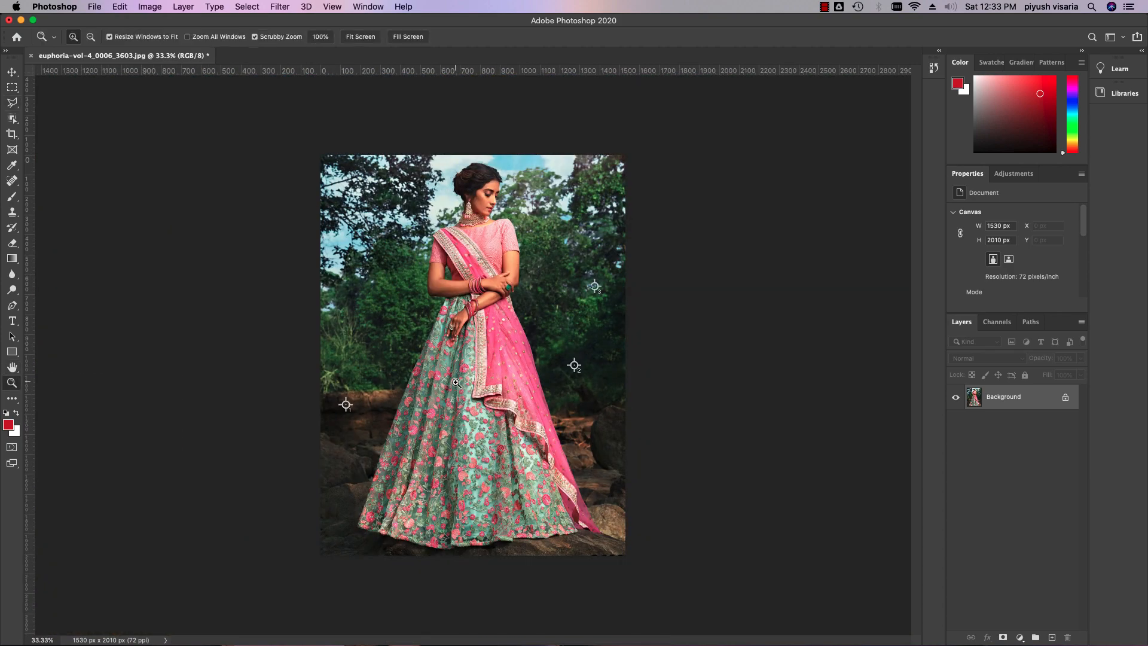
pyautogui.click(476, 376)
pyautogui.click(476, 376)
pyautogui.click(477, 377)
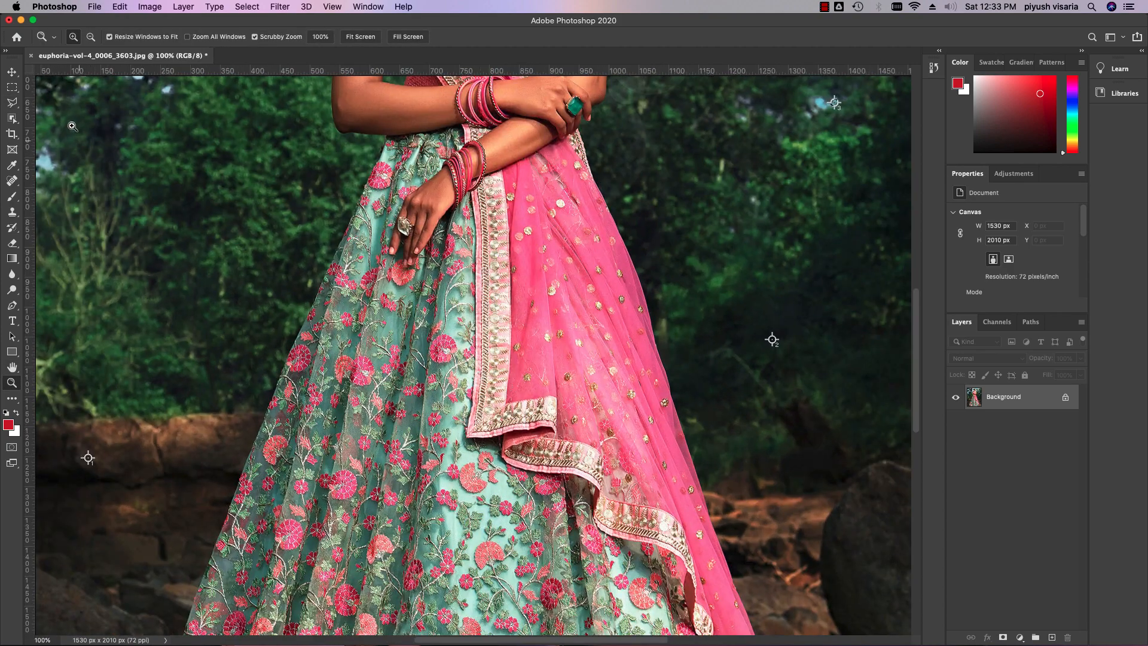
pyautogui.keyDown('alt'); pyautogui.click(293, 269); pyautogui.keyUp('alt')
pyautogui.keyDown('alt'); pyautogui.click(297, 273); pyautogui.keyUp('alt')
pyautogui.keyDown('alt'); pyautogui.click(297, 272); pyautogui.keyUp('alt')
pyautogui.keyDown('alt'); pyautogui.click(296, 272); pyautogui.keyUp('alt')
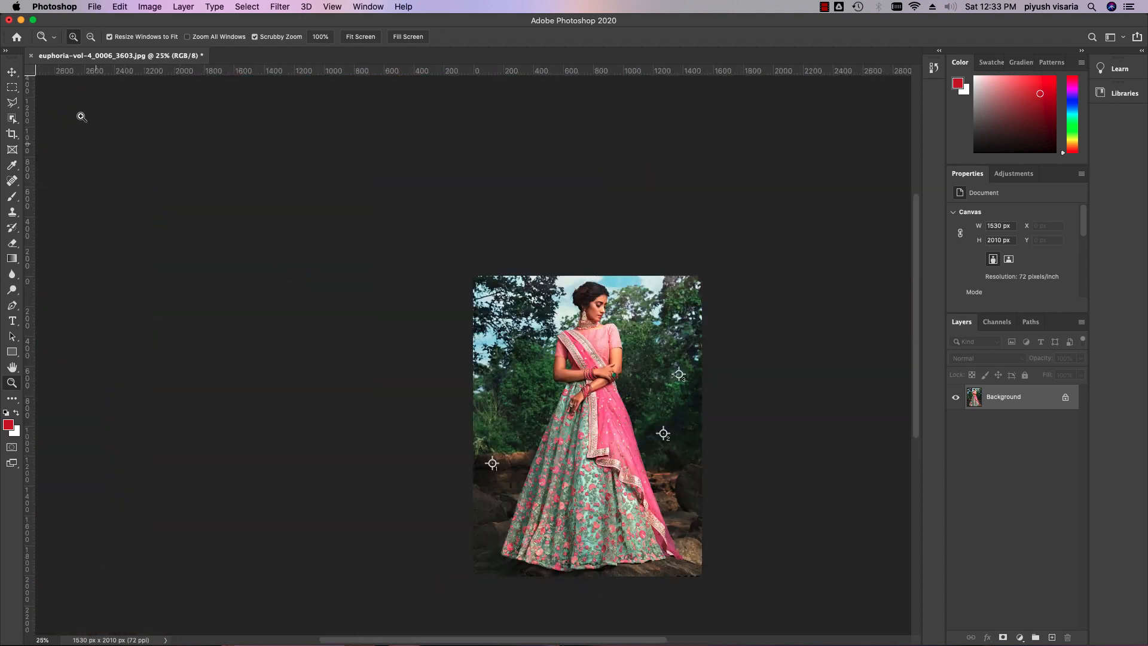
# Examine the embroidered skirt, bangles and the woman's head at 200% zoom
pyautogui.click(13, 73)
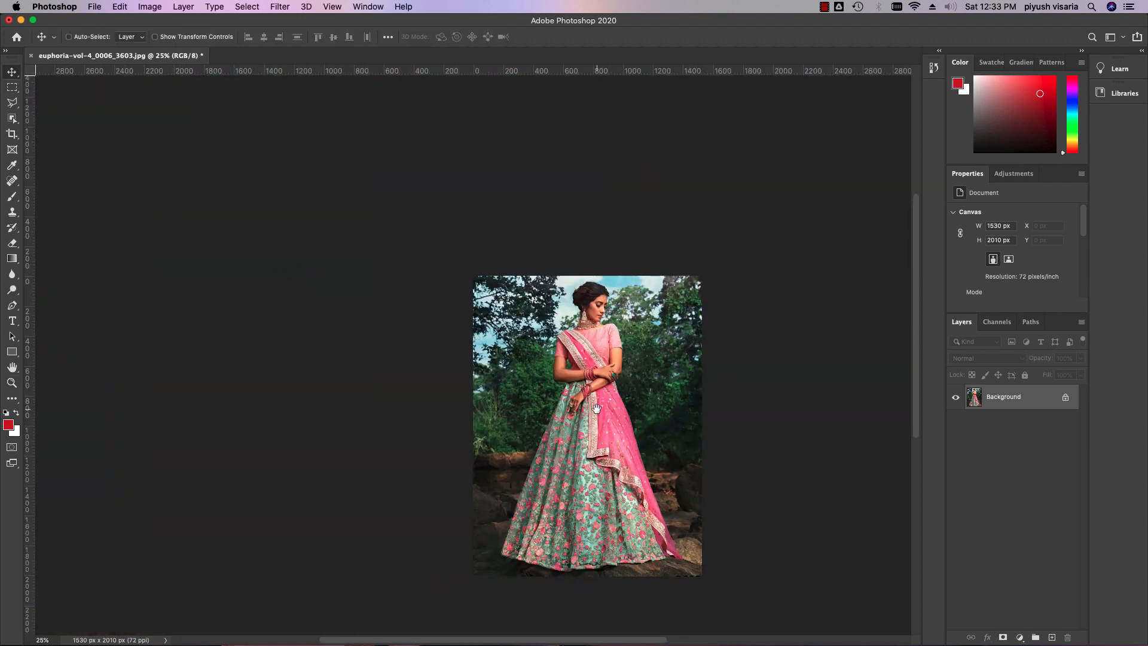
pyautogui.moveTo(595, 407); pyautogui.dragTo(518, 375)
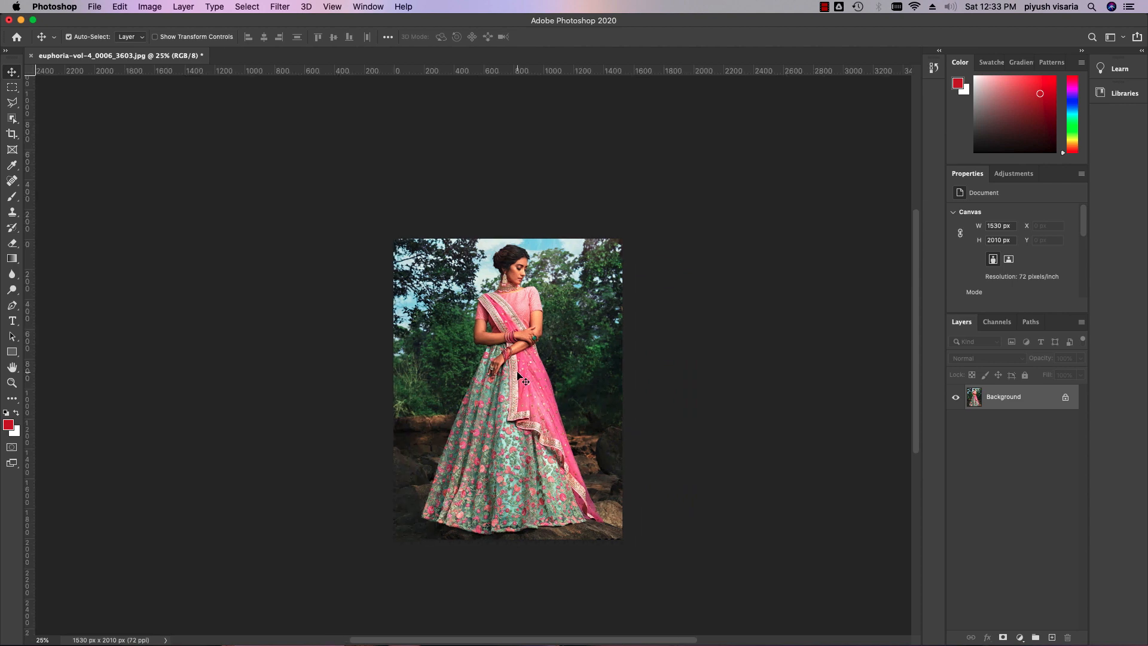
pyautogui.scroll(4, 518, 375)
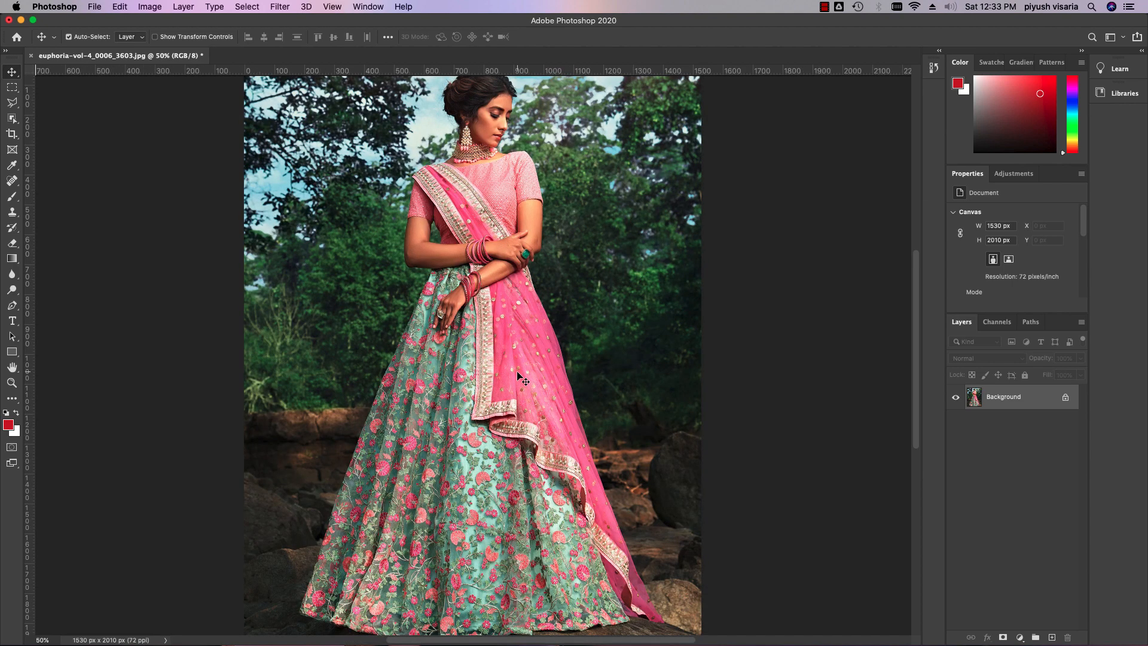
pyautogui.press('super+equal')
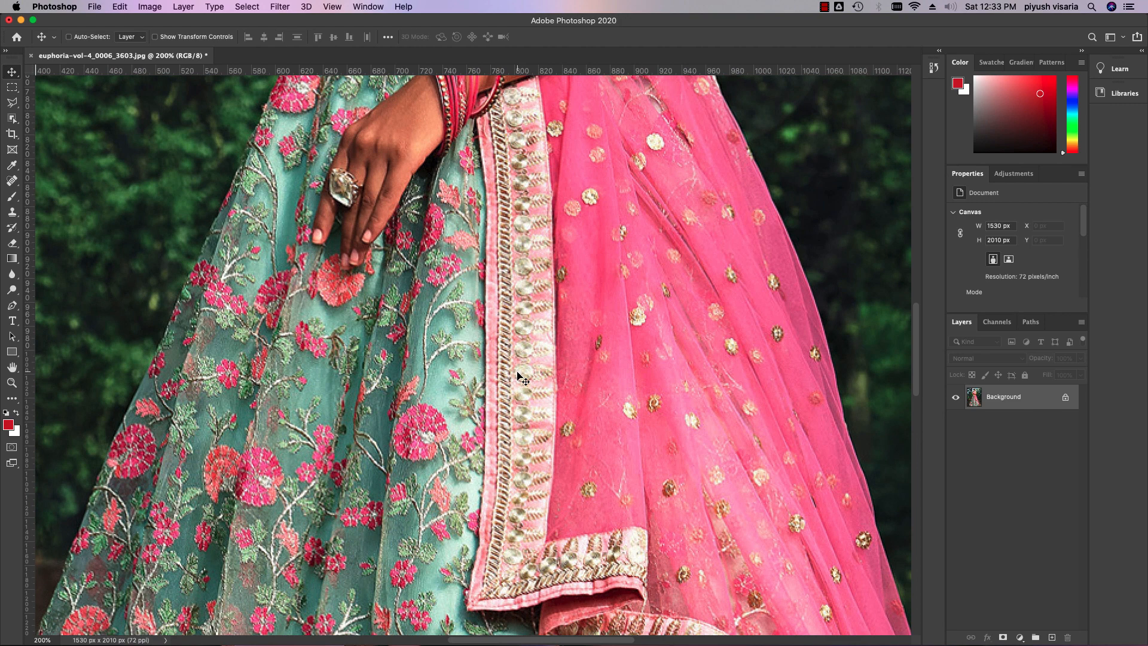
pyautogui.scroll(3, 536, 239)
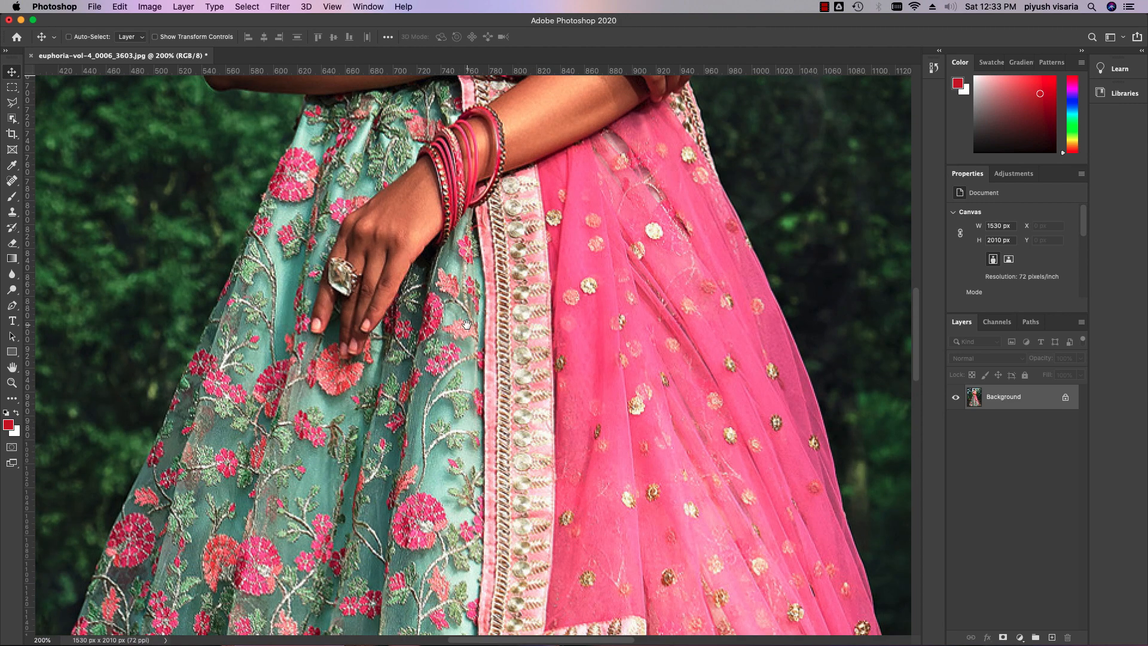
pyautogui.click(12, 367)
pyautogui.moveTo(545, 298); pyautogui.dragTo(501, 375)
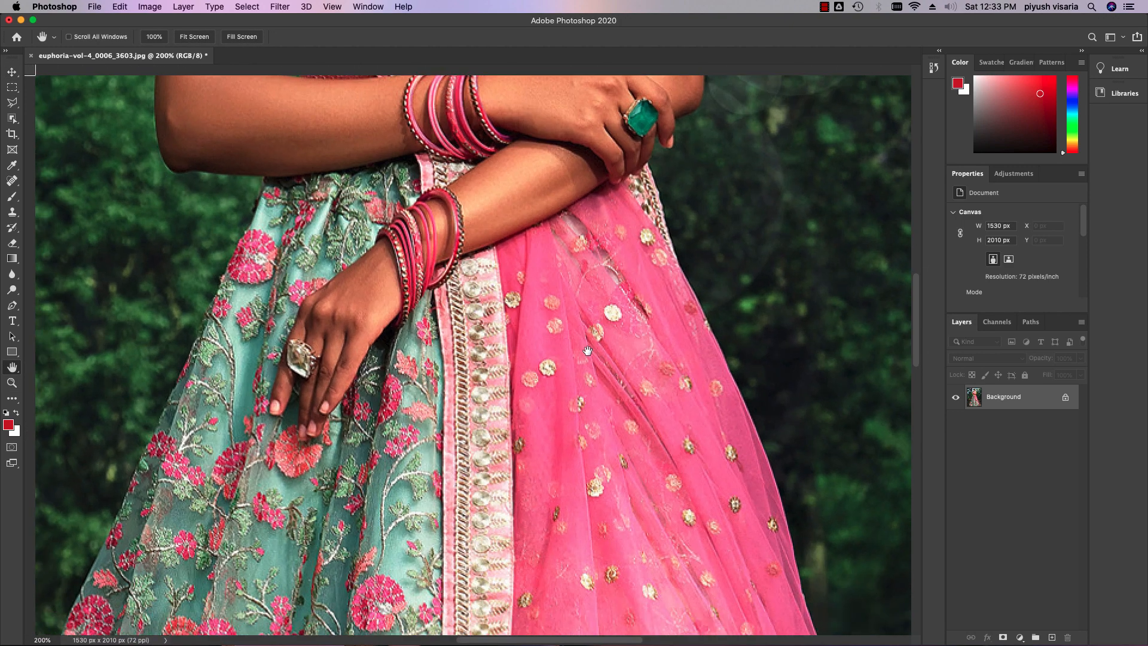
pyautogui.click(12, 87)
pyautogui.click(12, 72)
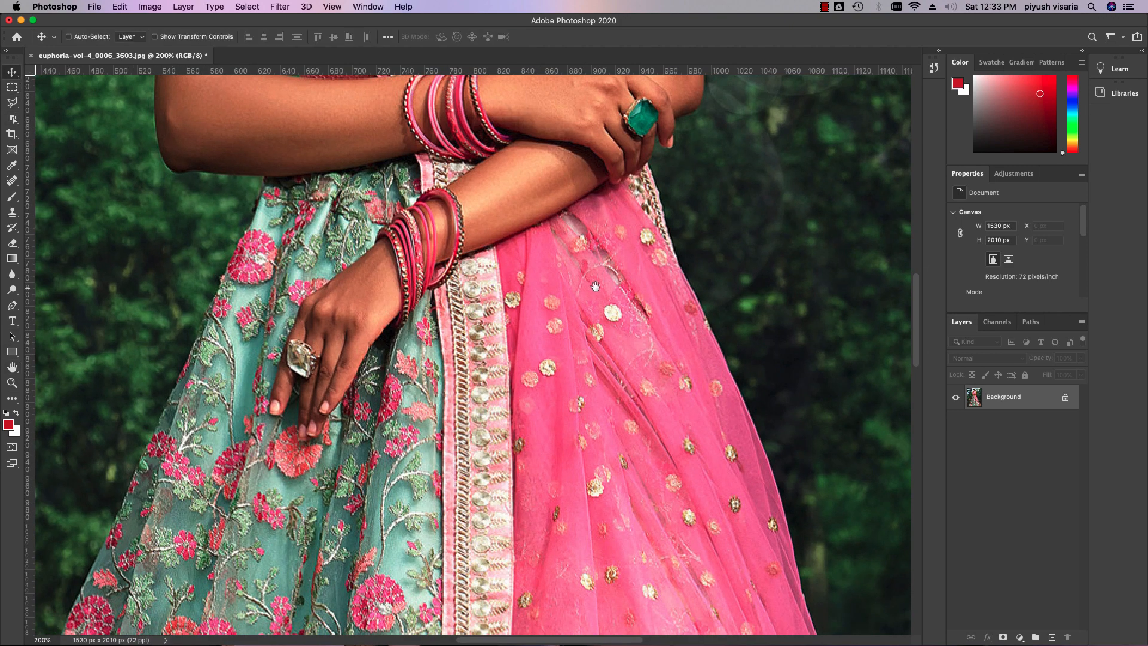
pyautogui.moveTo(566, 254); pyautogui.dragTo(525, 524)
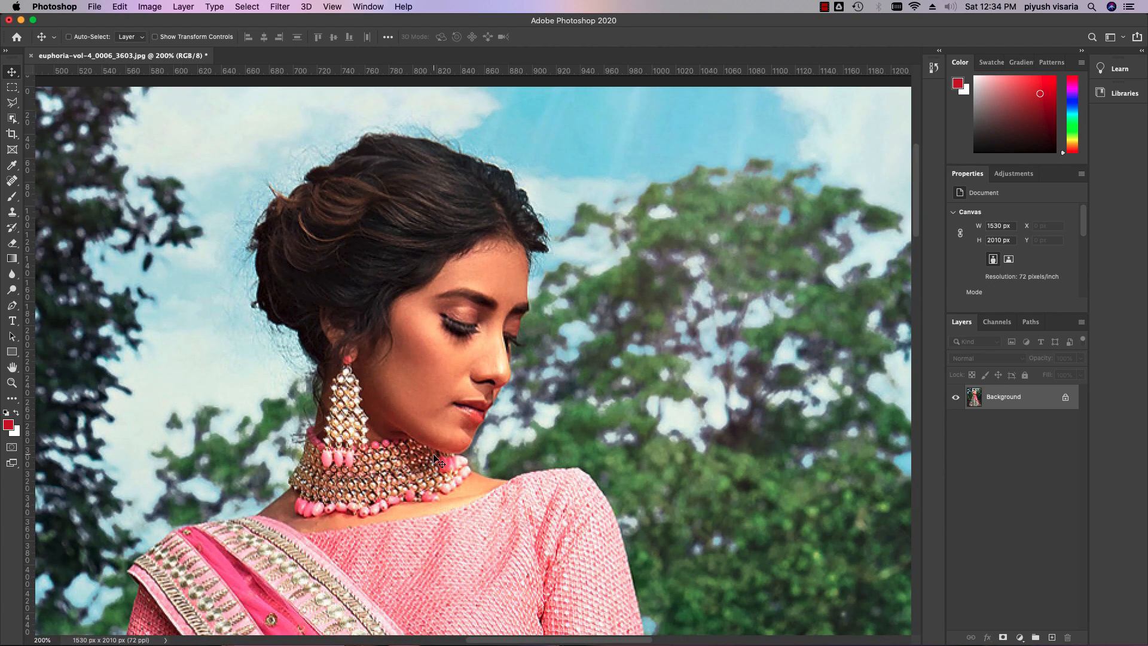
# Trace a Polygonal Lasso selection around the woman's fully visible eyebrow
pyautogui.click(8, 104)
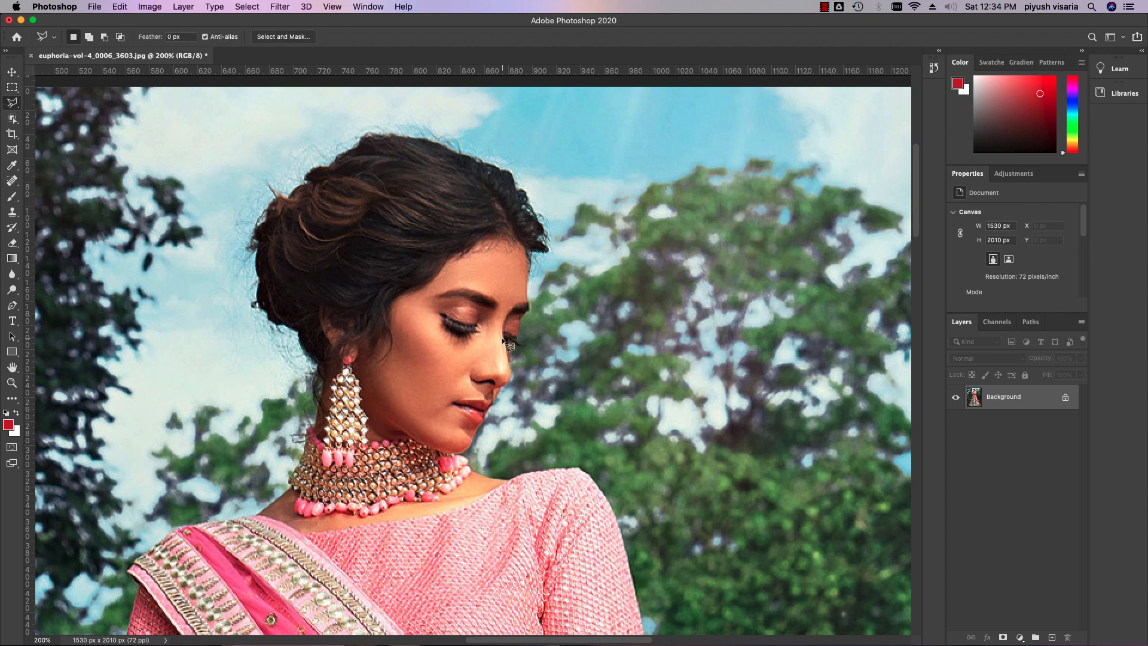
pyautogui.scroll(2, 475, 311)
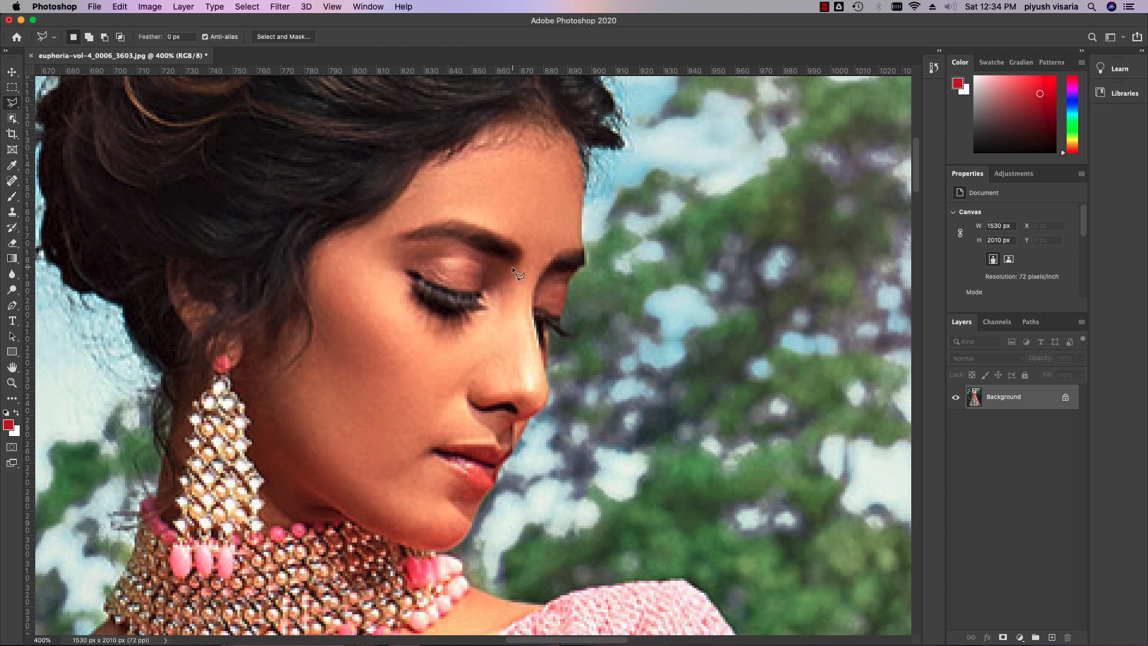
pyautogui.moveTo(524, 254); pyautogui.dragTo(496, 235)
pyautogui.moveTo(513, 265); pyautogui.dragTo(513, 266)
# Move the selected eyebrow off the face and into the sky beside the woman's head
pyautogui.press('v')
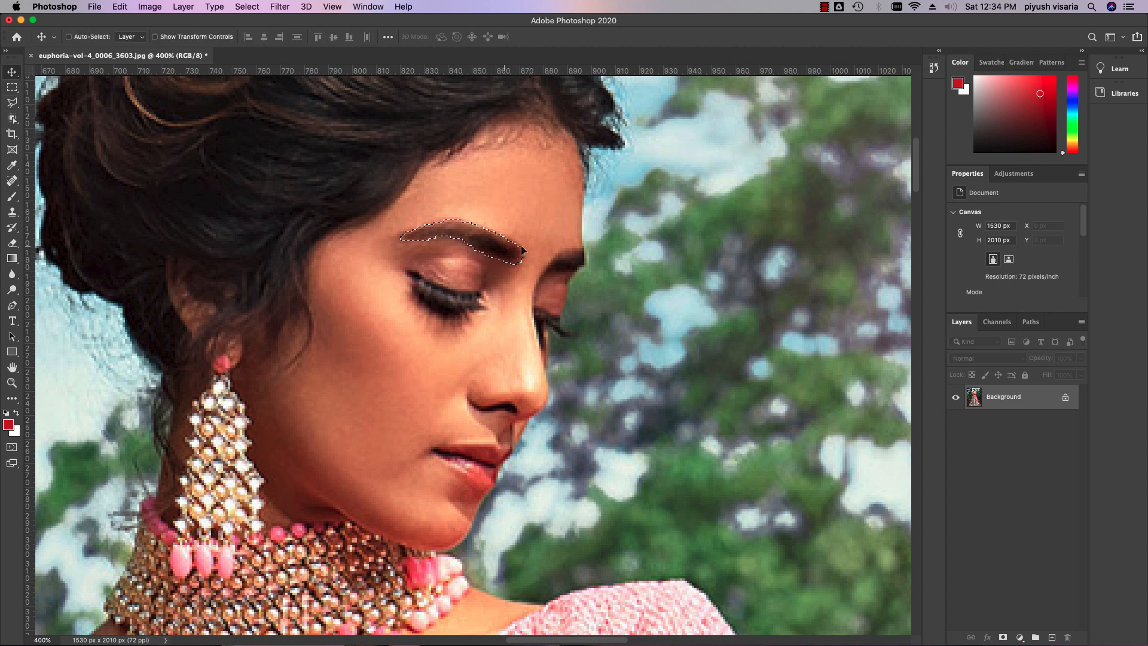
pyautogui.moveTo(501, 257); pyautogui.dragTo(768, 254)
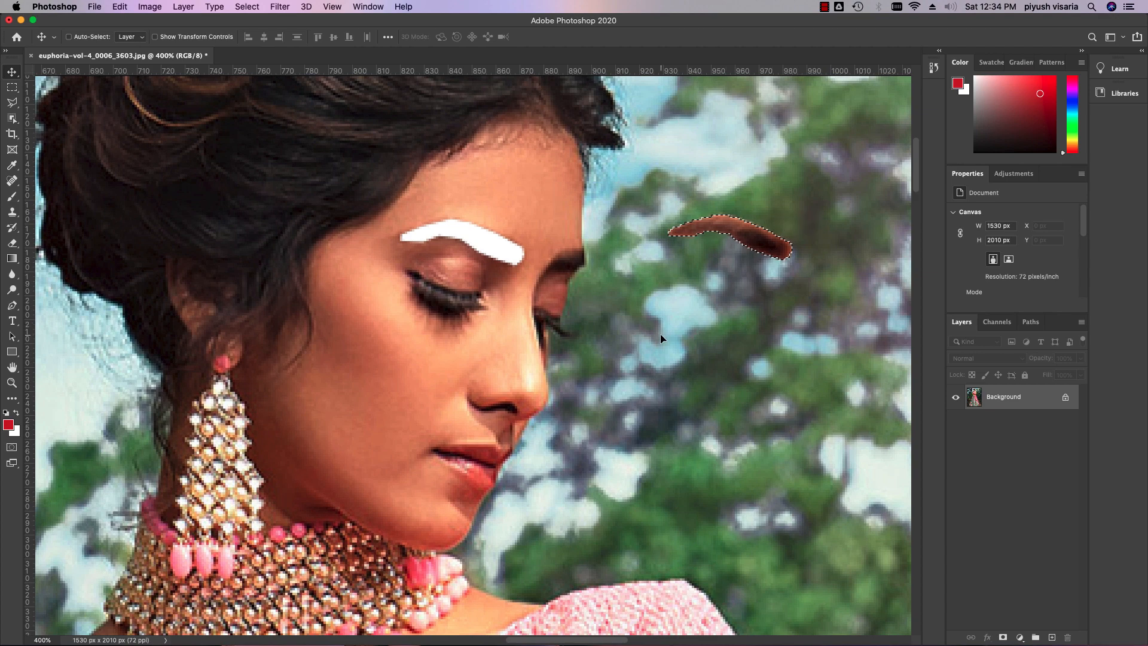
pyautogui.press('super+d')
pyautogui.press('super+minus')
pyautogui.press('super+minus')
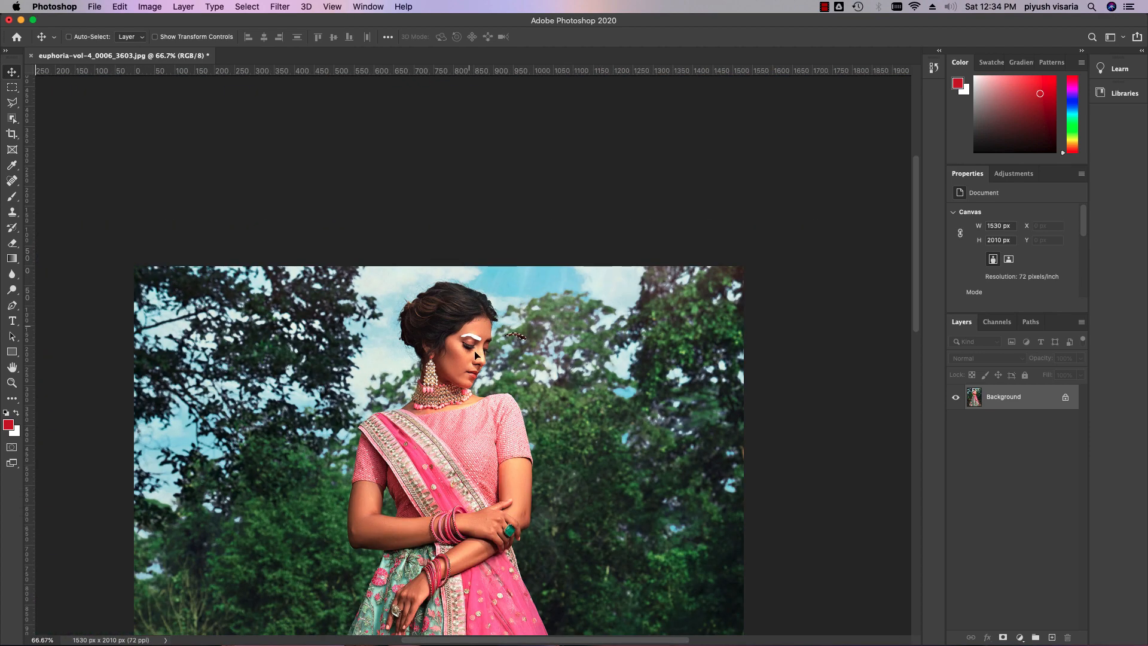
pyautogui.moveTo(527, 331); pyautogui.dragTo(557, 274)
# Deselect the eyebrow in the sky and try a rectangular marquee around it
pyautogui.click(243, 6)
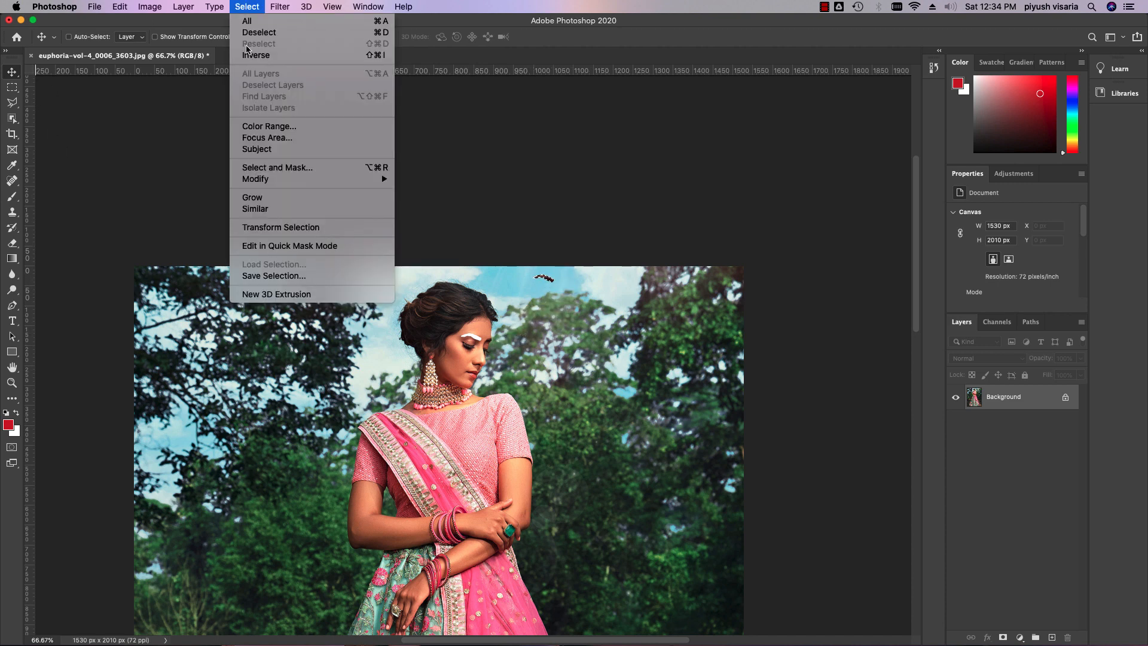
pyautogui.click(254, 31)
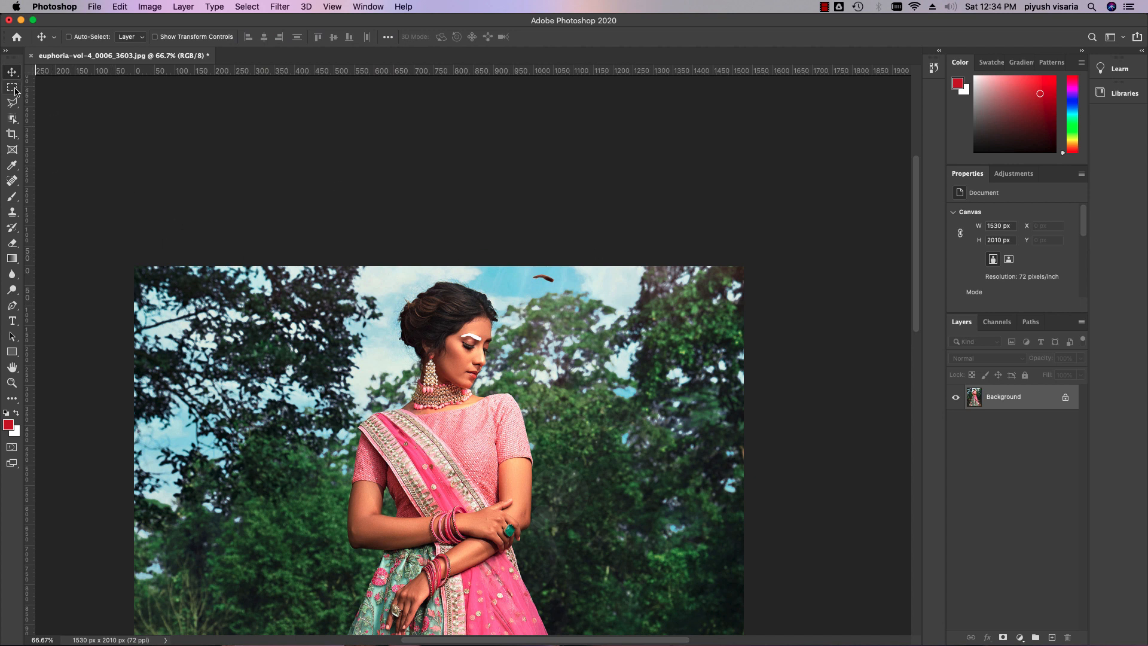
pyautogui.click(12, 87)
pyautogui.moveTo(529, 272); pyautogui.dragTo(565, 293)
# Trace a Polygonal Lasso selection around the eyebrow piece in the sky
pyautogui.press('super+1')
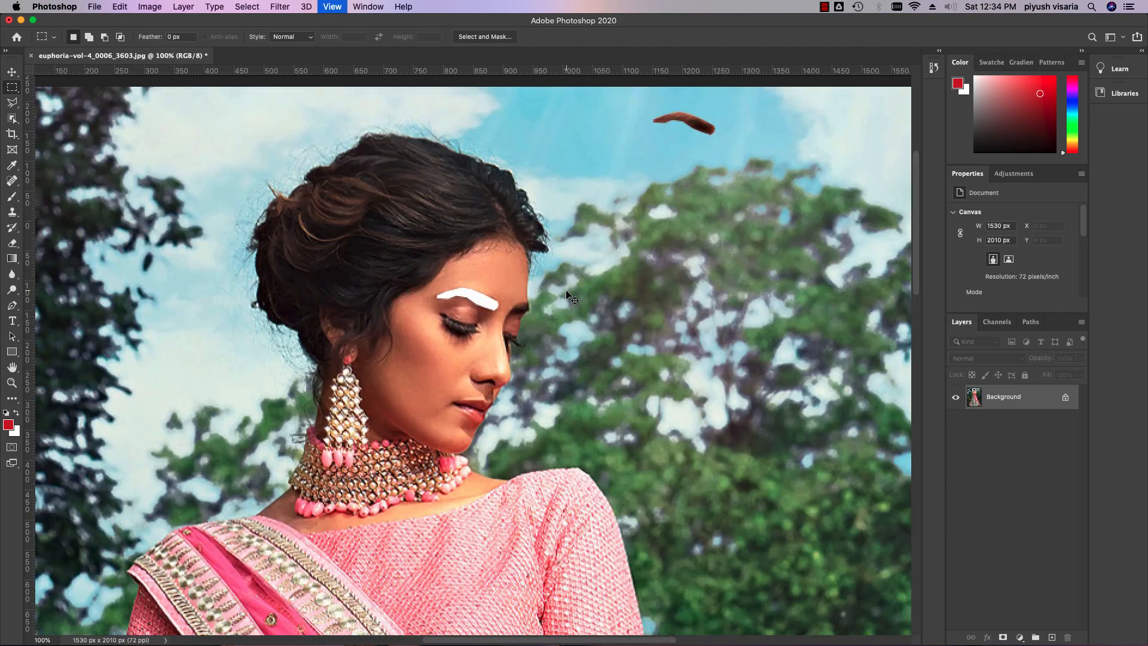
pyautogui.press('super+plus')
pyautogui.moveTo(750, 116); pyautogui.dragTo(417, 543)
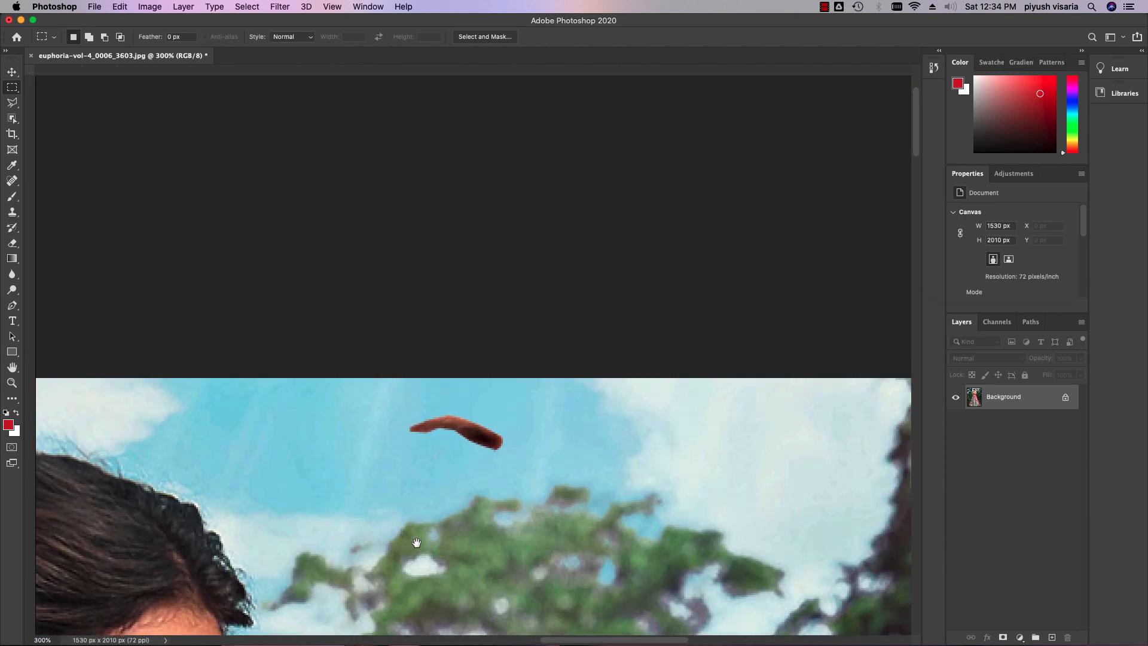
pyautogui.press('super+r')
pyautogui.press('super+plus')
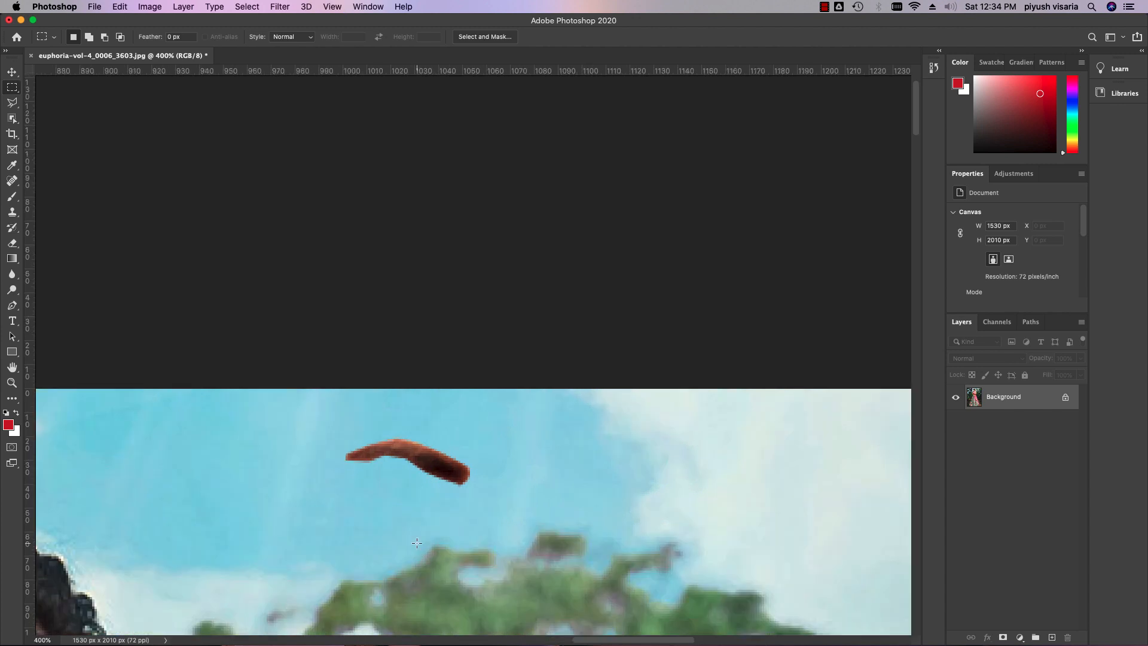
pyautogui.click(12, 103)
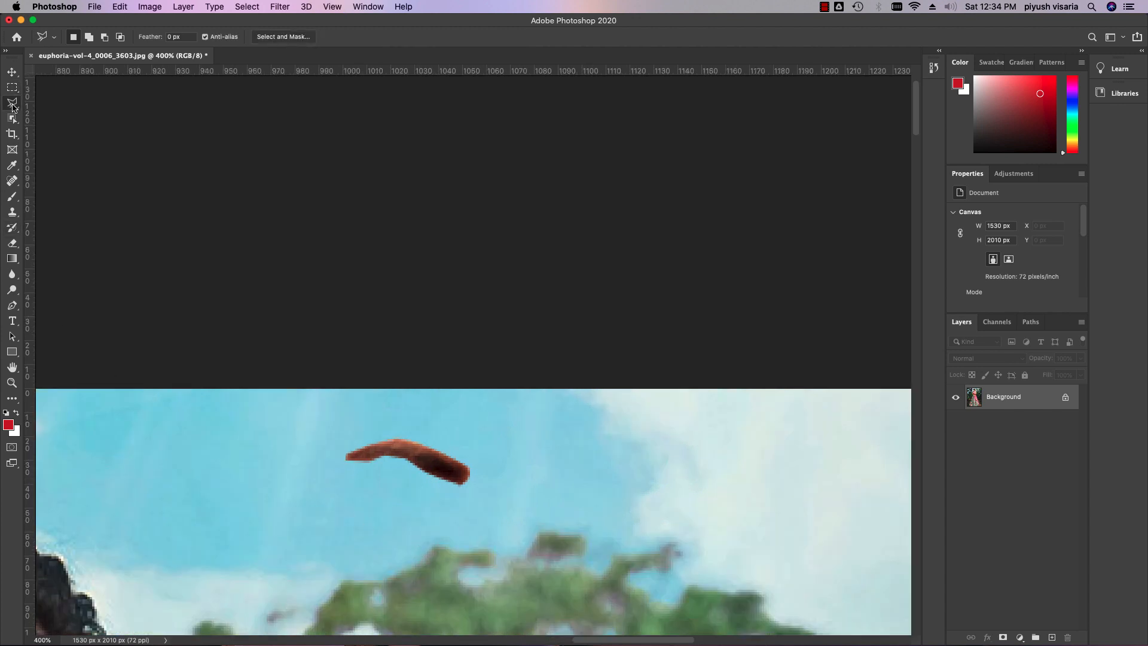
pyautogui.click(431, 449)
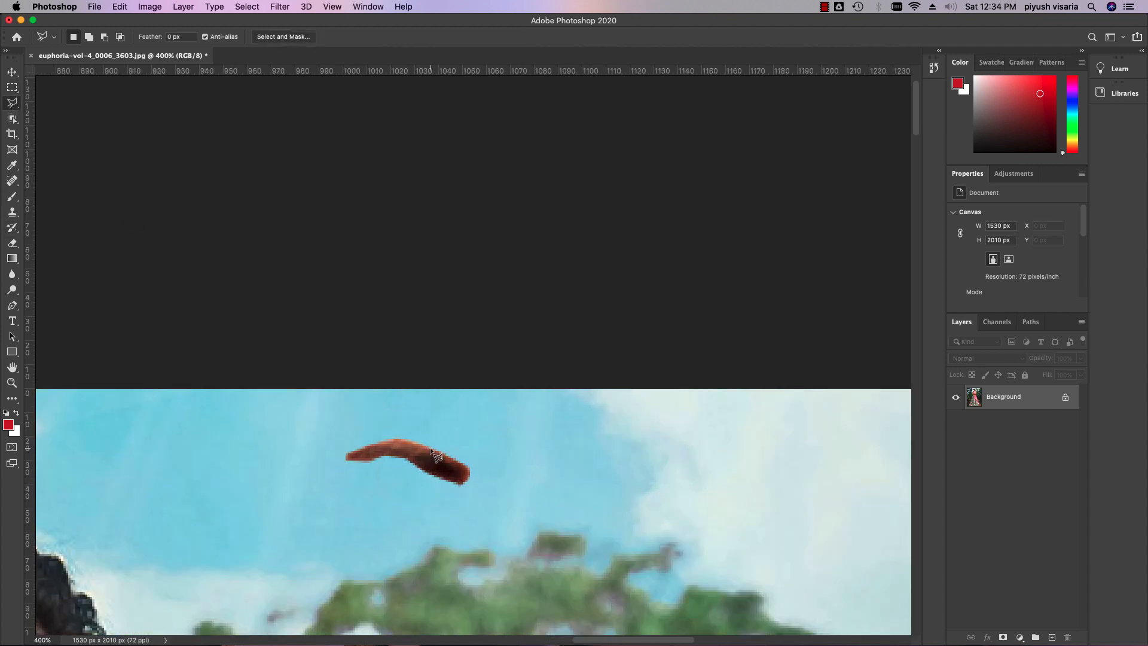
pyautogui.click(469, 469)
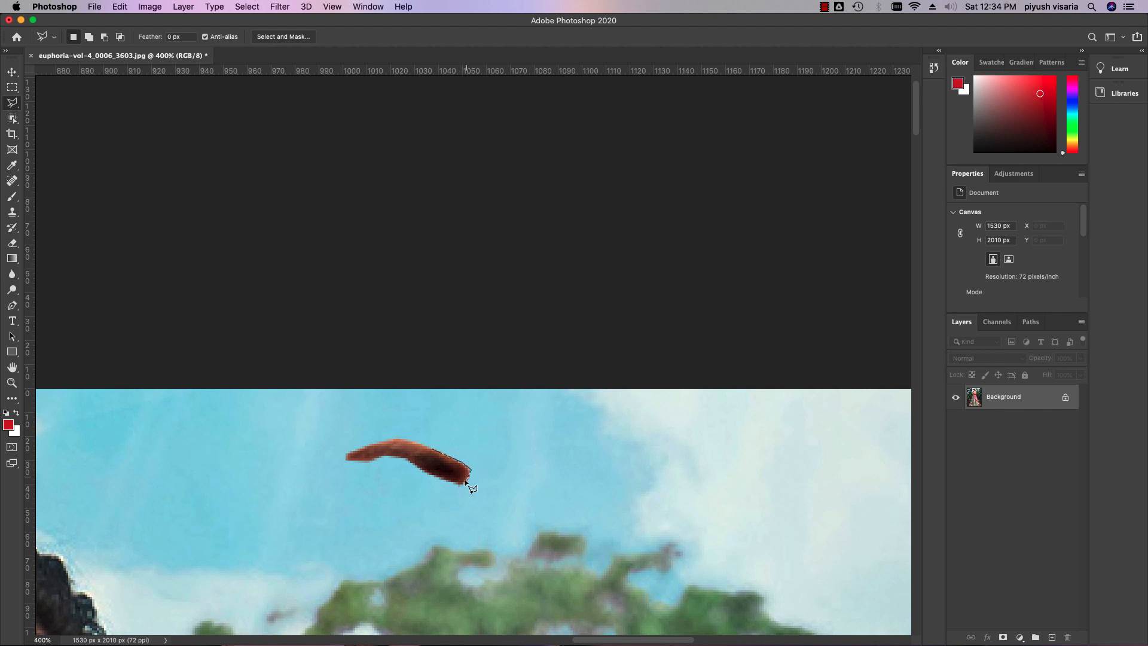
pyautogui.click(432, 476)
pyautogui.click(345, 459)
pyautogui.click(419, 443)
# Move the selected eyebrow from the sky back onto the white gap in the woman's face
pyautogui.click(14, 74)
pyautogui.press('super+1')
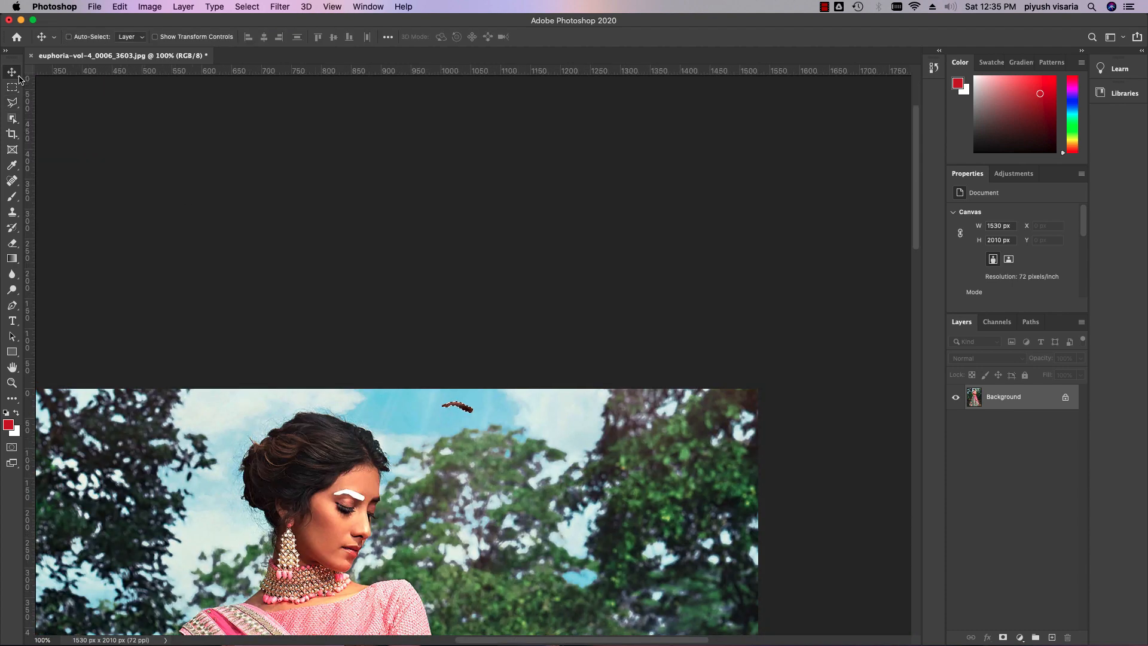
pyautogui.moveTo(288, 393); pyautogui.dragTo(339, 271)
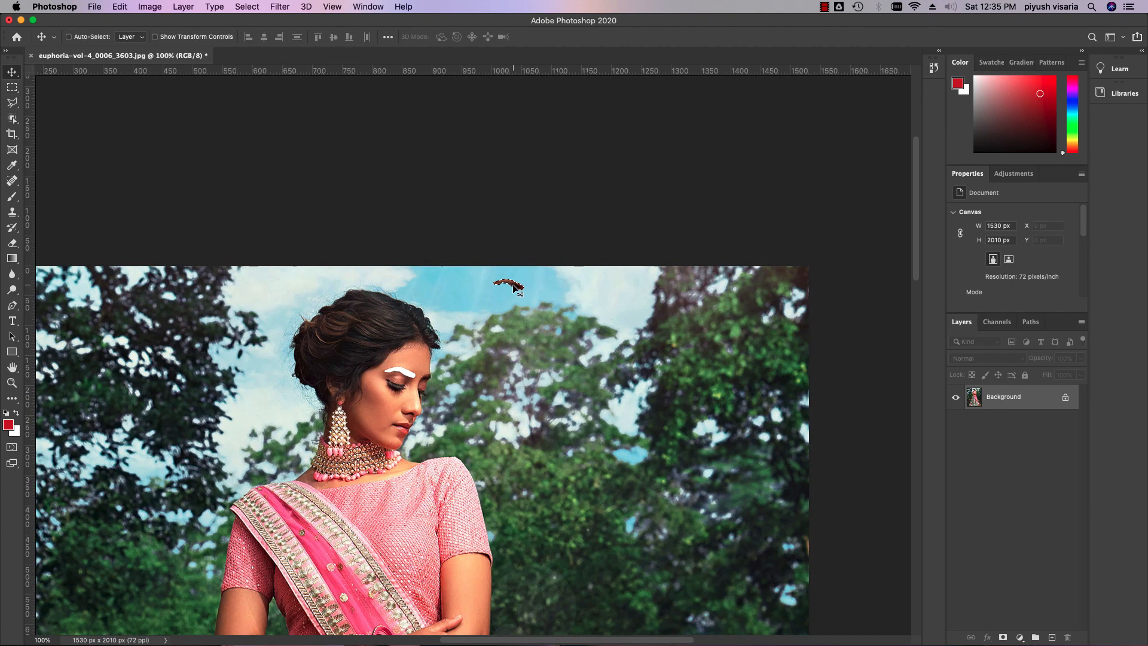
pyautogui.moveTo(512, 286); pyautogui.dragTo(403, 371)
pyautogui.press('super+equal')
pyautogui.press('super+equal')
pyautogui.press('super+equal')
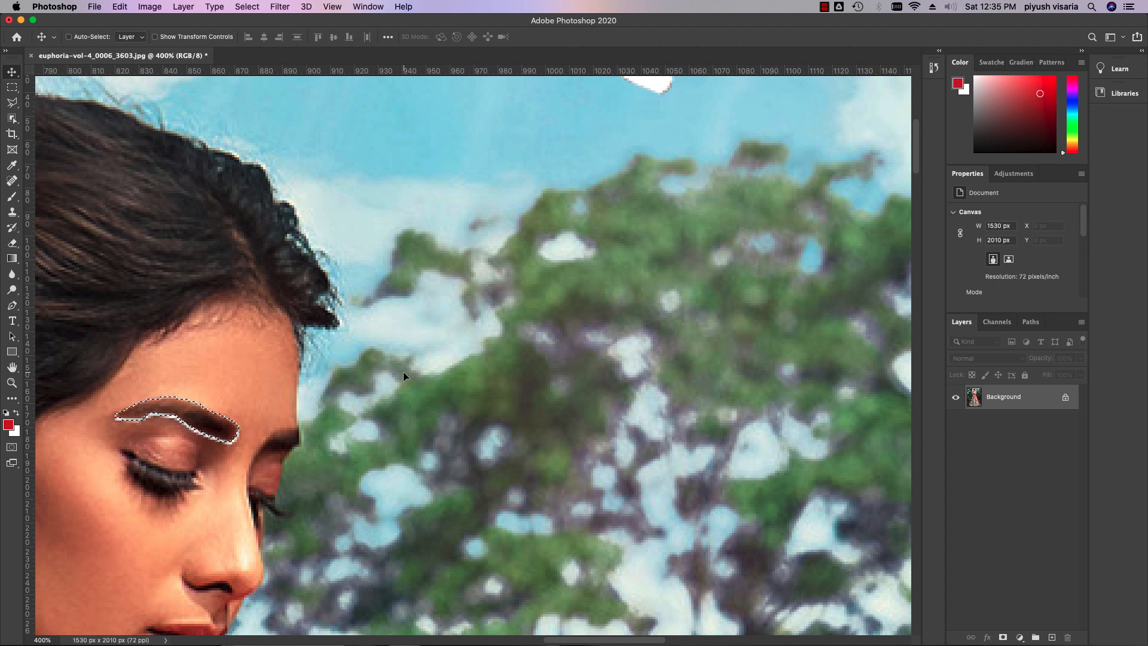
# Deselect the eyebrow and revert the photo to its last saved version
pyautogui.click(12, 87)
pyautogui.moveTo(191, 397); pyautogui.dragTo(373, 368)
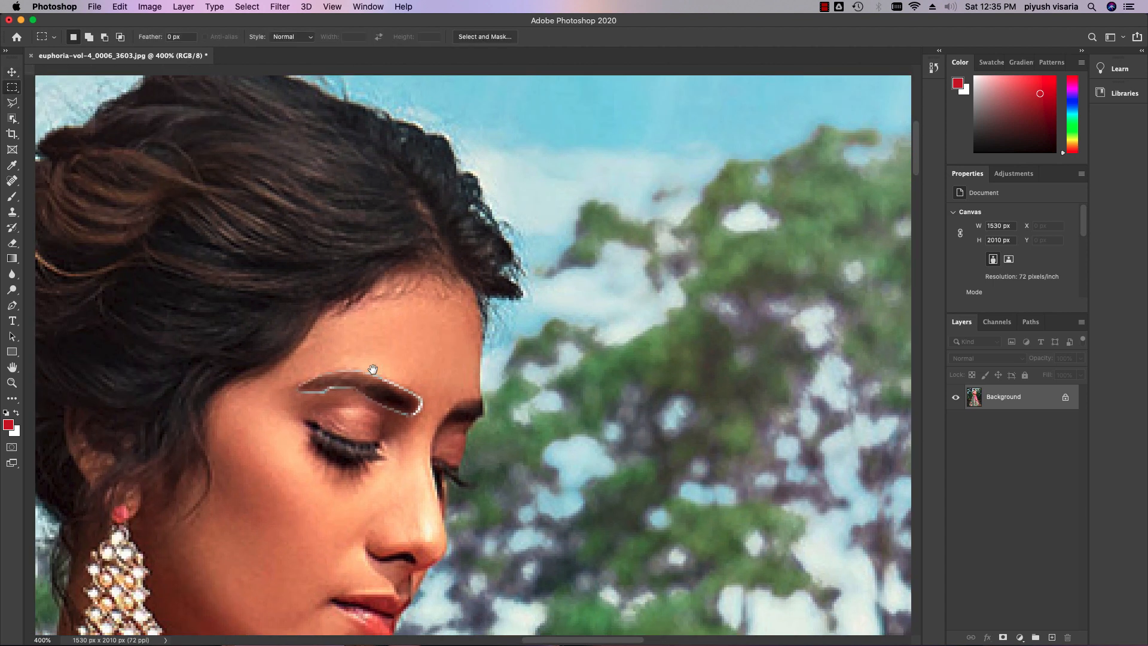
pyautogui.press('super+minus')
pyautogui.press('super+minus')
pyautogui.press('super+minus')
pyautogui.press('super+r')
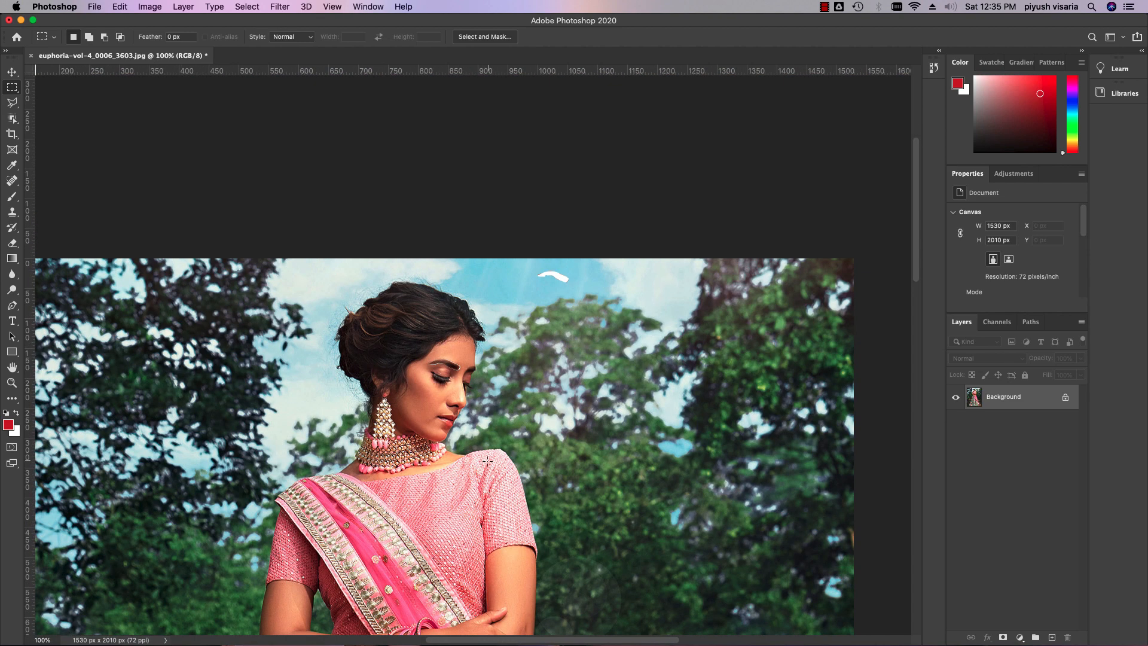
pyautogui.click(93, 6)
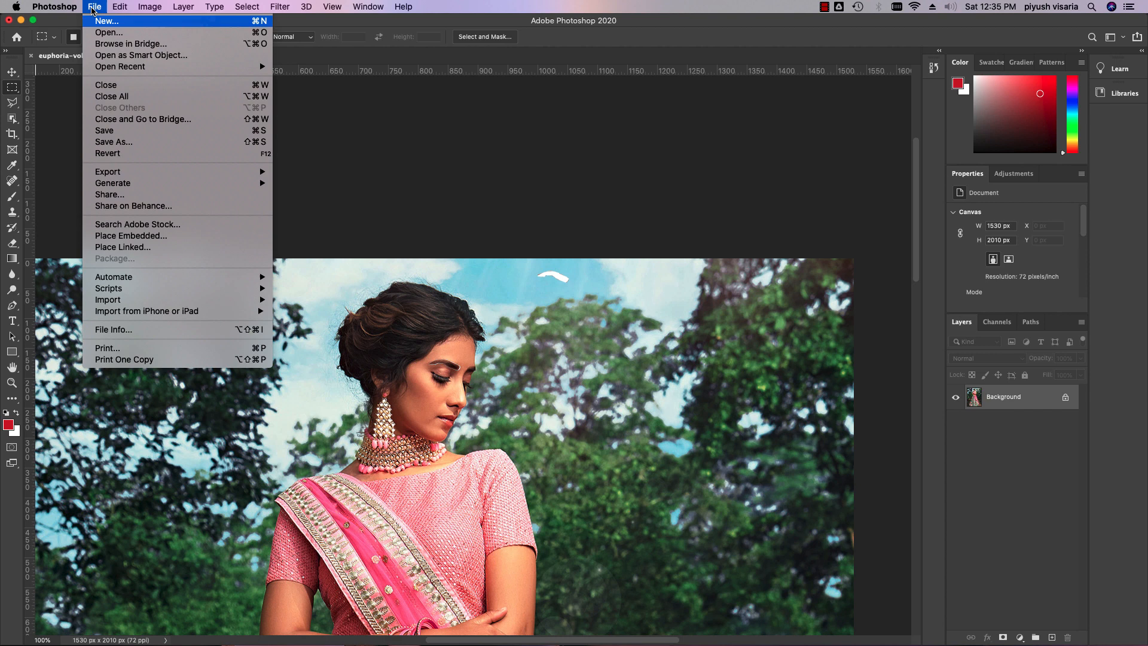
pyautogui.click(114, 147)
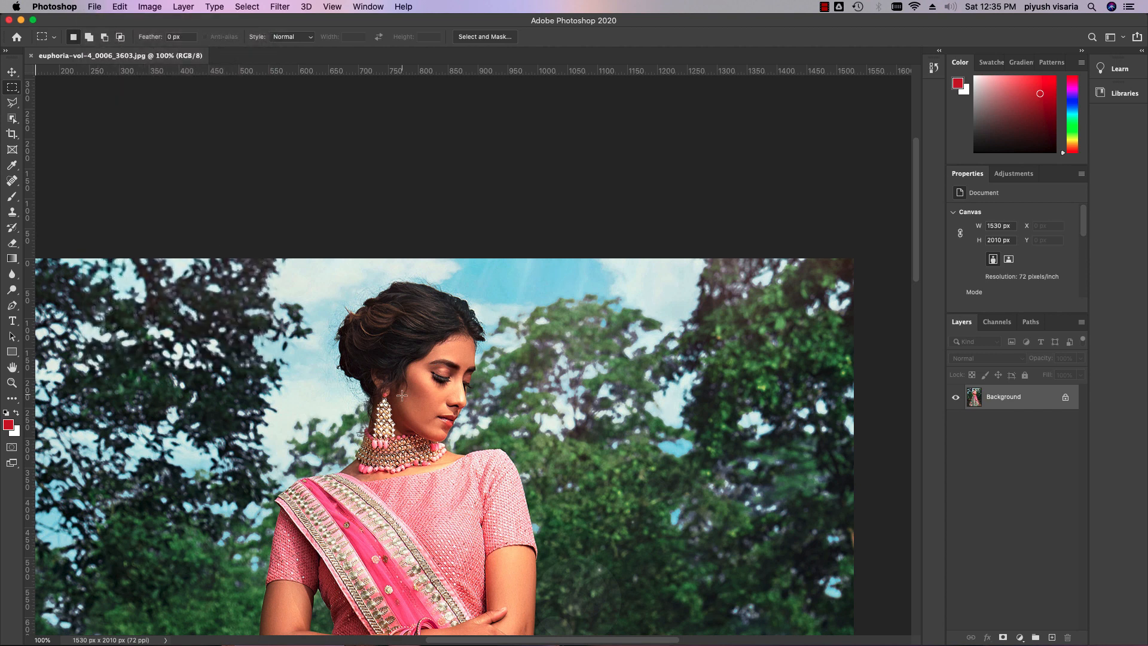
# Start a Polygonal Lasso outline at the crown of the woman's head and trace the front hair edge down to the forehead
pyautogui.press('super+plus')
pyautogui.press('super+plus')
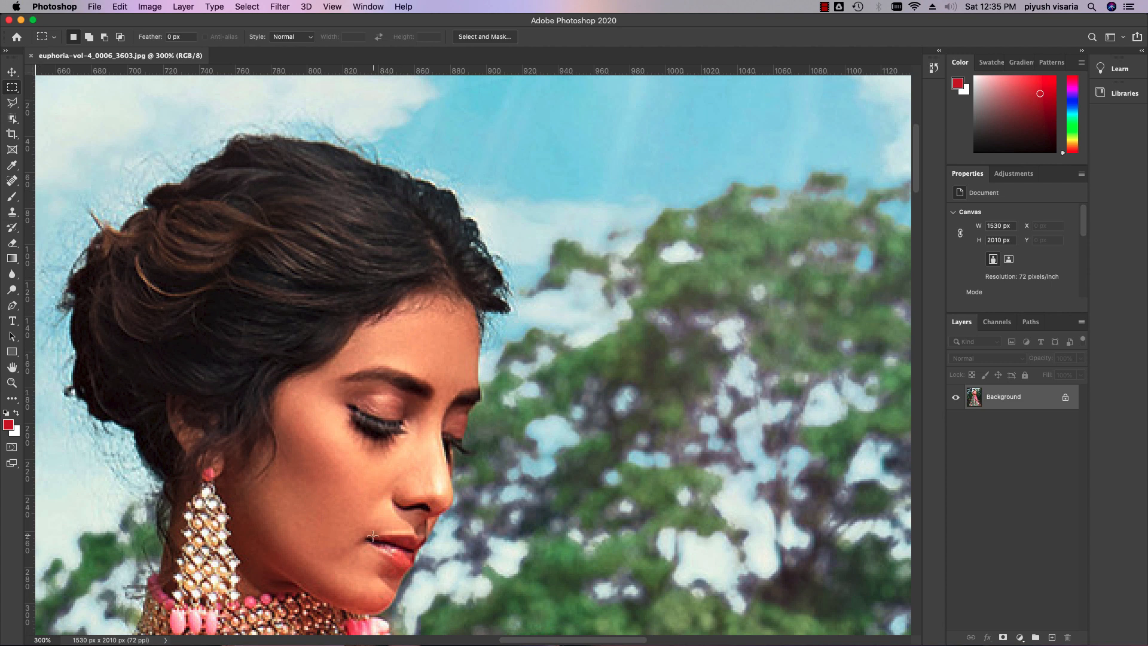
pyautogui.click(12, 103)
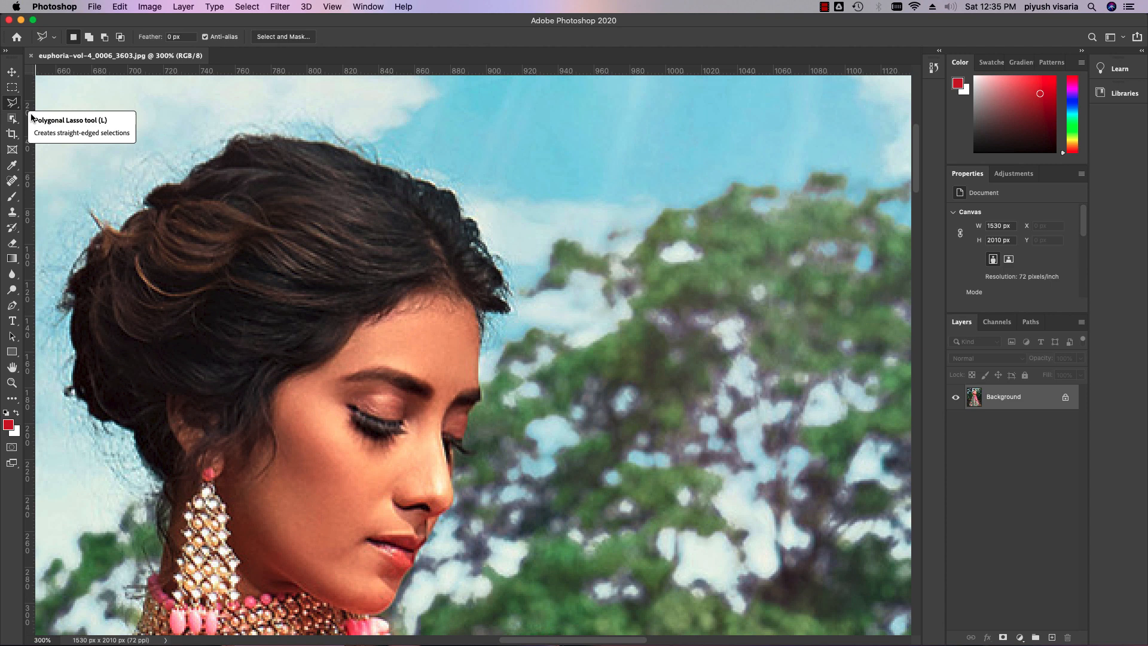
pyautogui.click(371, 164)
pyautogui.click(388, 169)
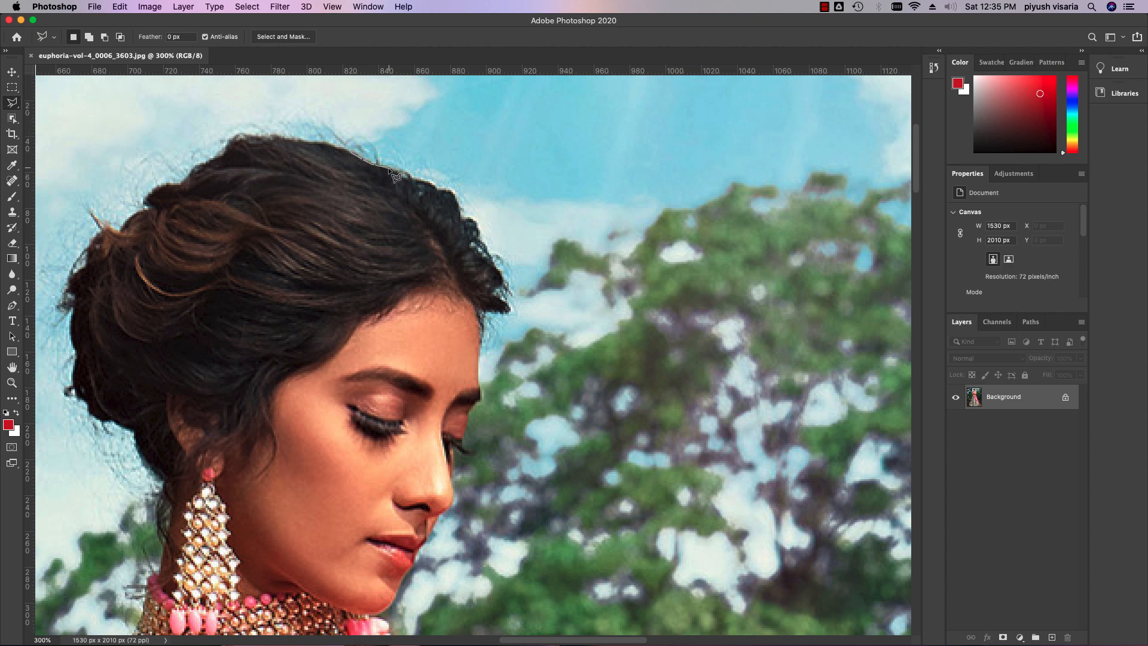
pyautogui.click(412, 176)
pyautogui.click(434, 185)
pyautogui.click(452, 191)
pyautogui.click(461, 216)
pyautogui.click(476, 222)
pyautogui.click(479, 241)
pyautogui.click(495, 266)
pyautogui.click(503, 286)
pyautogui.click(502, 282)
pyautogui.click(494, 291)
pyautogui.click(486, 313)
# Continue the lasso outline down the profile, past the forehead, eyelashes, nose and lips to the chin
pyautogui.scroll(3, 464, 436)
pyautogui.press('BackSpace')
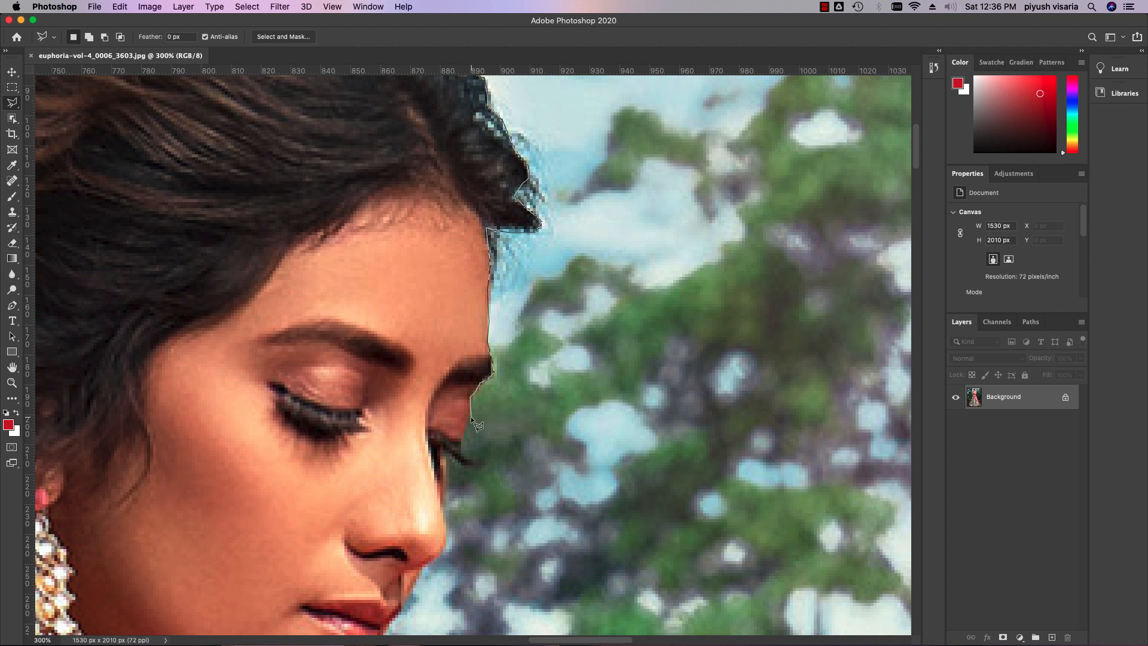
pyautogui.click(460, 440)
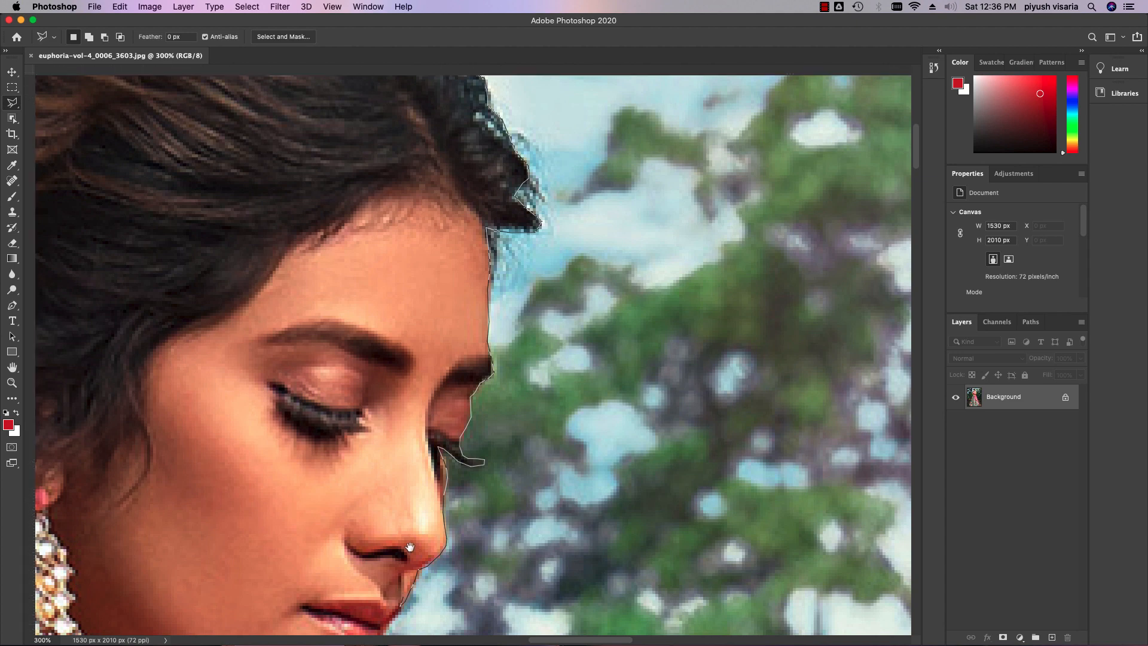
pyautogui.moveTo(399, 605); pyautogui.dragTo(525, 364)
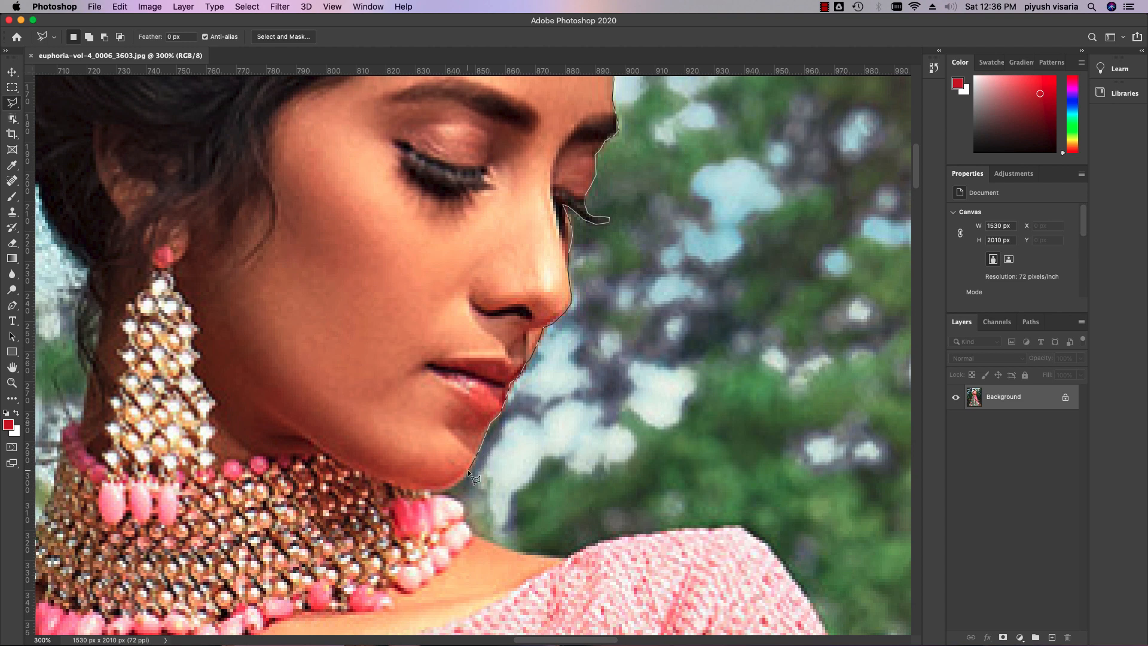
pyautogui.click(455, 486)
# Continue the lasso outline along the neckline and the outer necklace edge, and close the selection there
pyautogui.scroll(-3, 519, 550)
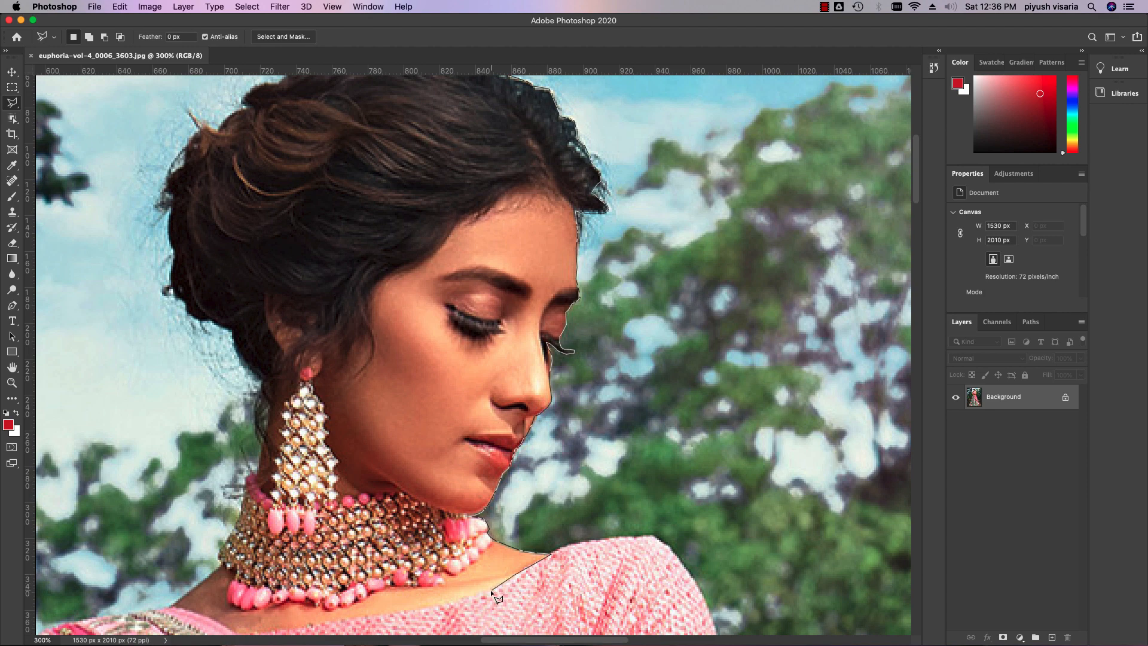
pyautogui.moveTo(461, 600); pyautogui.dragTo(422, 608)
pyautogui.moveTo(315, 601); pyautogui.dragTo(384, 507)
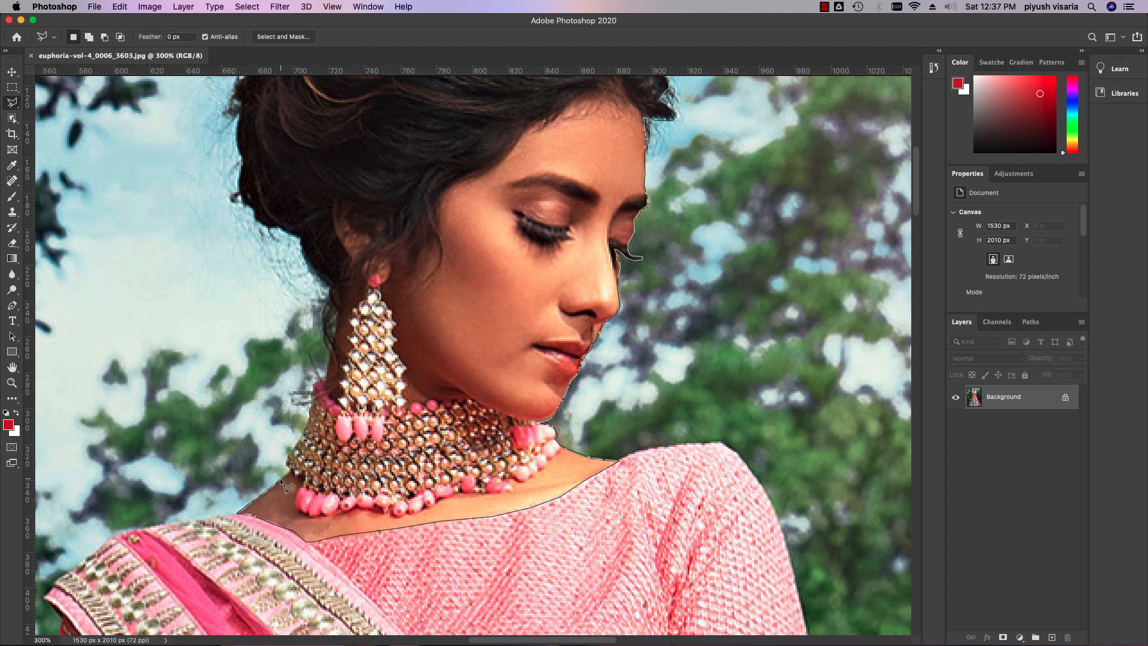
pyautogui.doubleClick(287, 463)
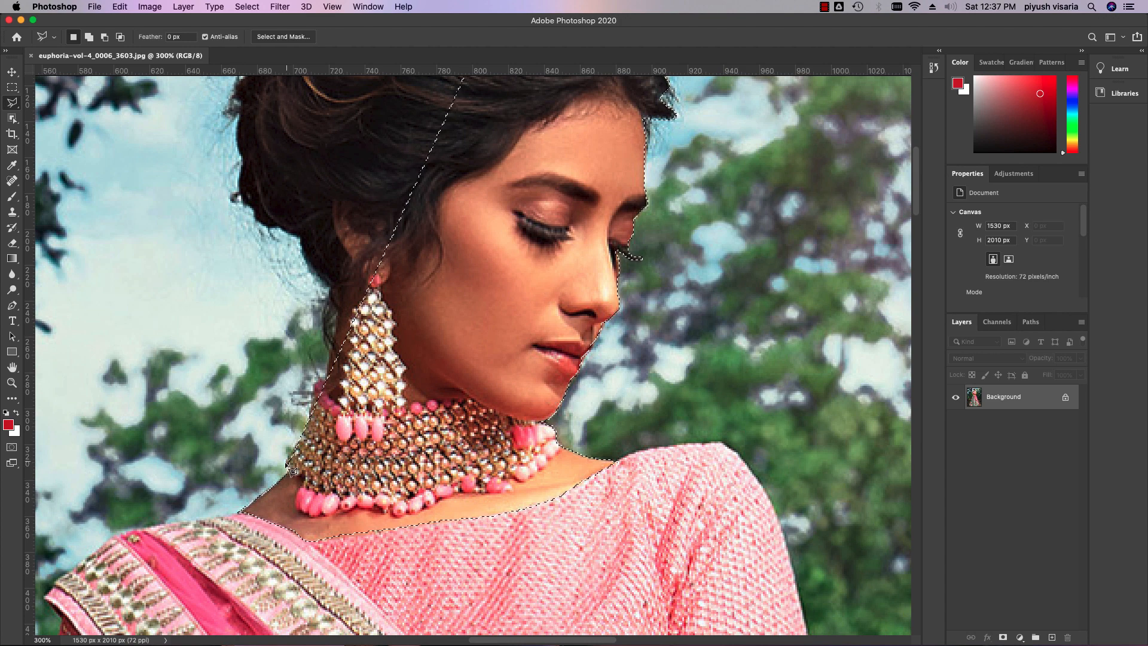
# Add the back of the neck, the hair bun and the rest of the hair to the head selection with the Polygonal Lasso
pyautogui.moveTo(459, 378); pyautogui.dragTo(525, 429)
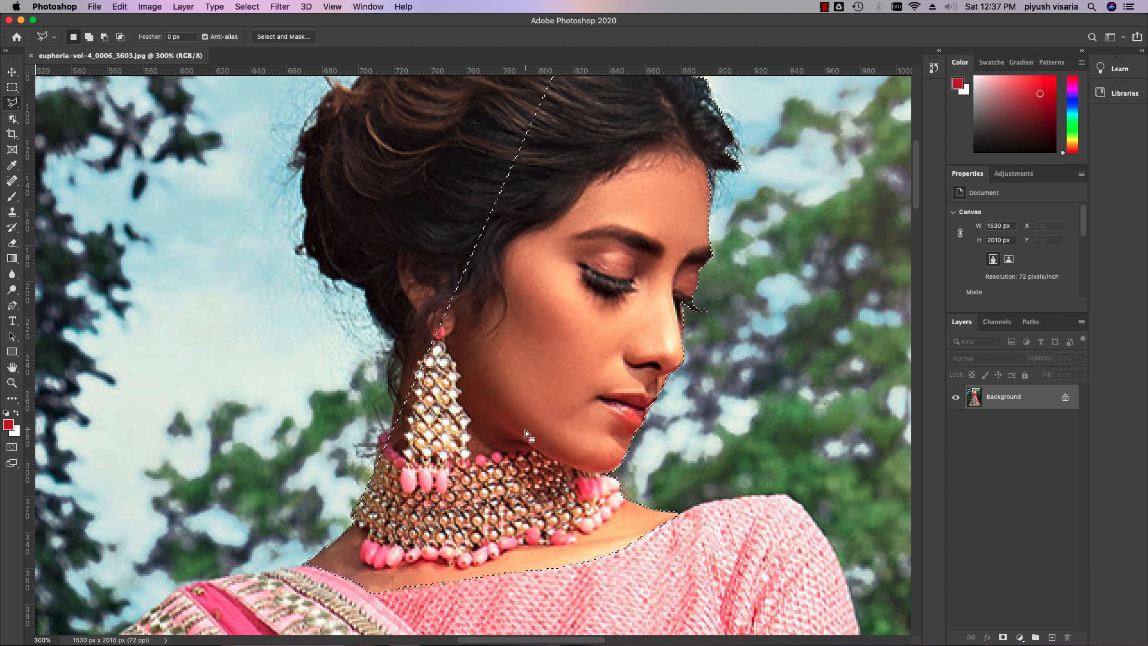
pyautogui.press('shift')
pyautogui.click(380, 440)
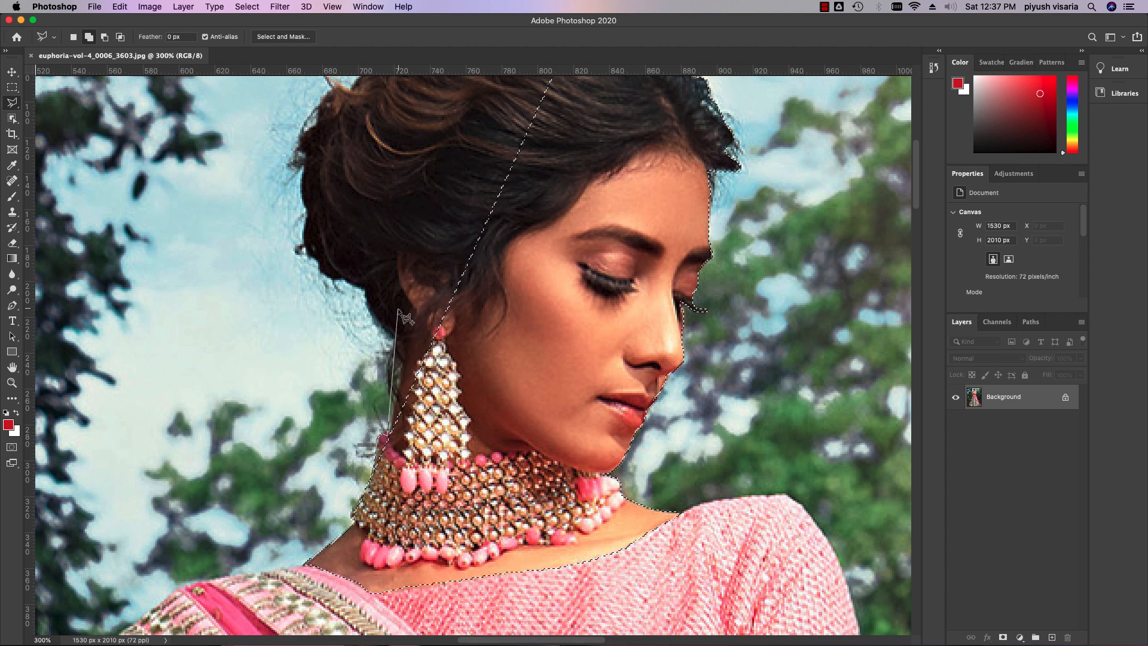
pyautogui.moveTo(396, 412)
pyautogui.mouseDown()
pyautogui.moveTo(395, 341)
pyautogui.moveTo(364, 289)
pyautogui.moveTo(327, 279)
pyautogui.moveTo(314, 258)
pyautogui.moveTo(296, 255)
pyautogui.moveTo(294, 268)
pyautogui.moveTo(308, 214)
pyautogui.moveTo(304, 160)
pyautogui.moveTo(291, 160)
pyautogui.moveTo(307, 151)
pyautogui.moveTo(315, 127)
pyautogui.mouseUp()
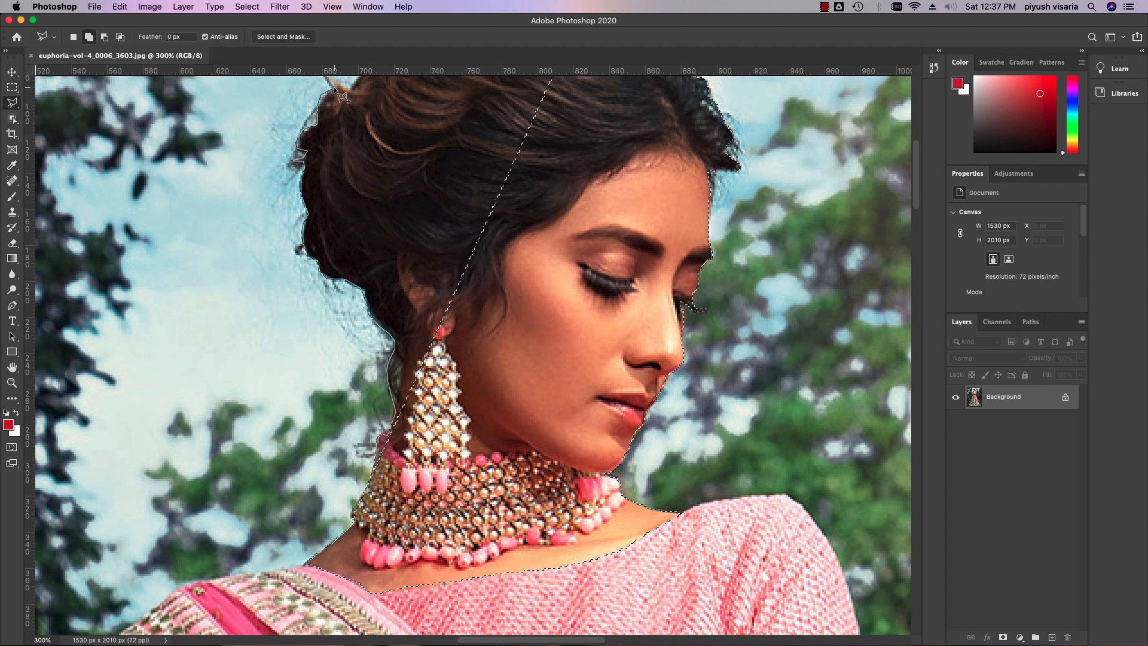
pyautogui.scroll(5, 333, 99)
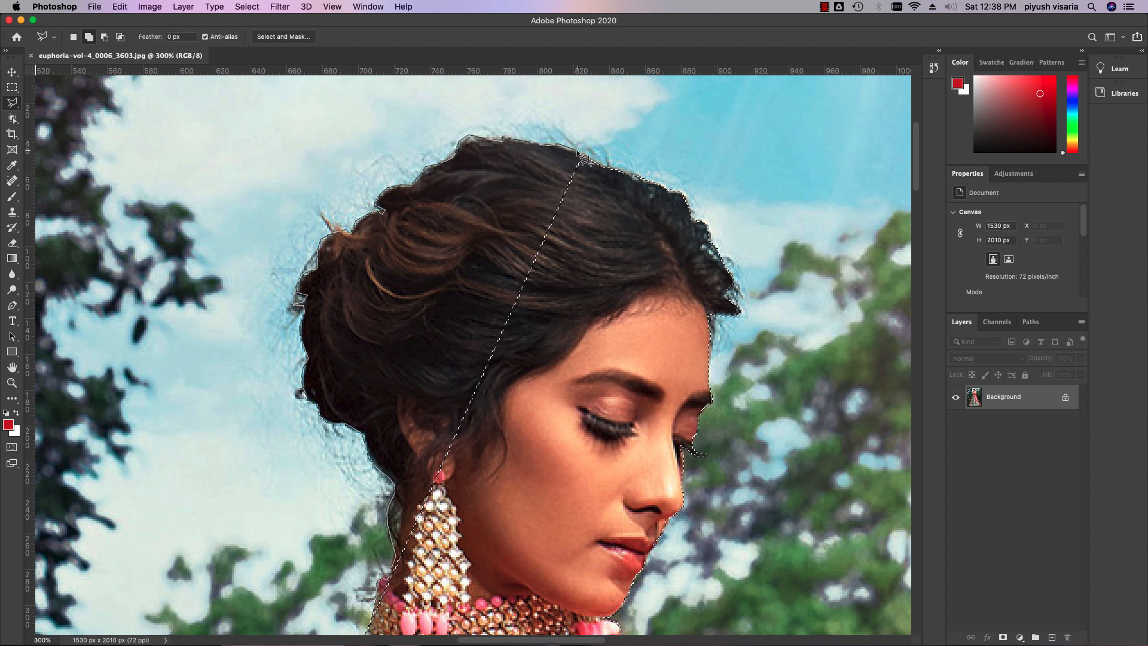
pyautogui.moveTo(544, 517); pyautogui.dragTo(592, 377)
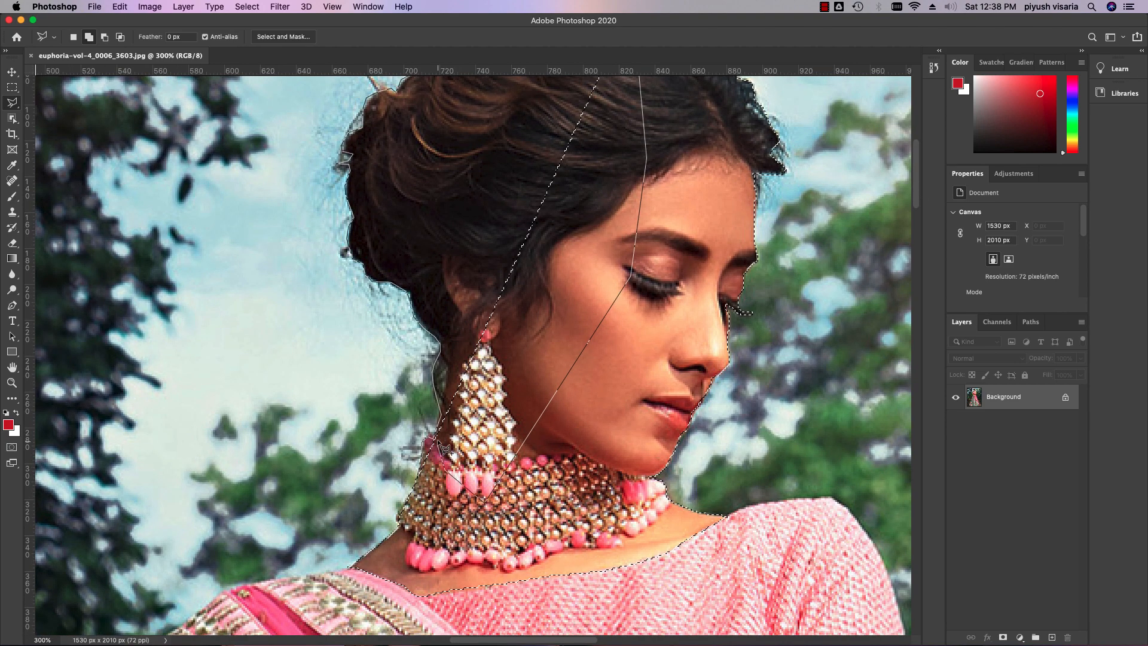
pyautogui.doubleClick(483, 471)
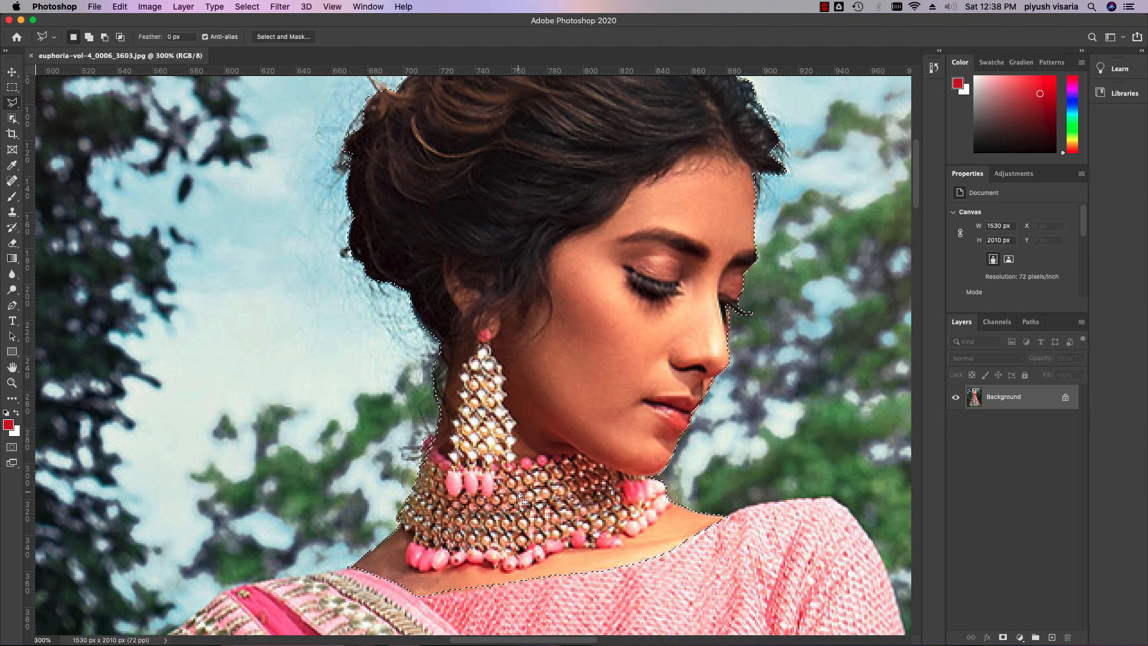
# Add the missed pink beads at the back edge of the necklace to the head selection
pyautogui.press('super+plus')
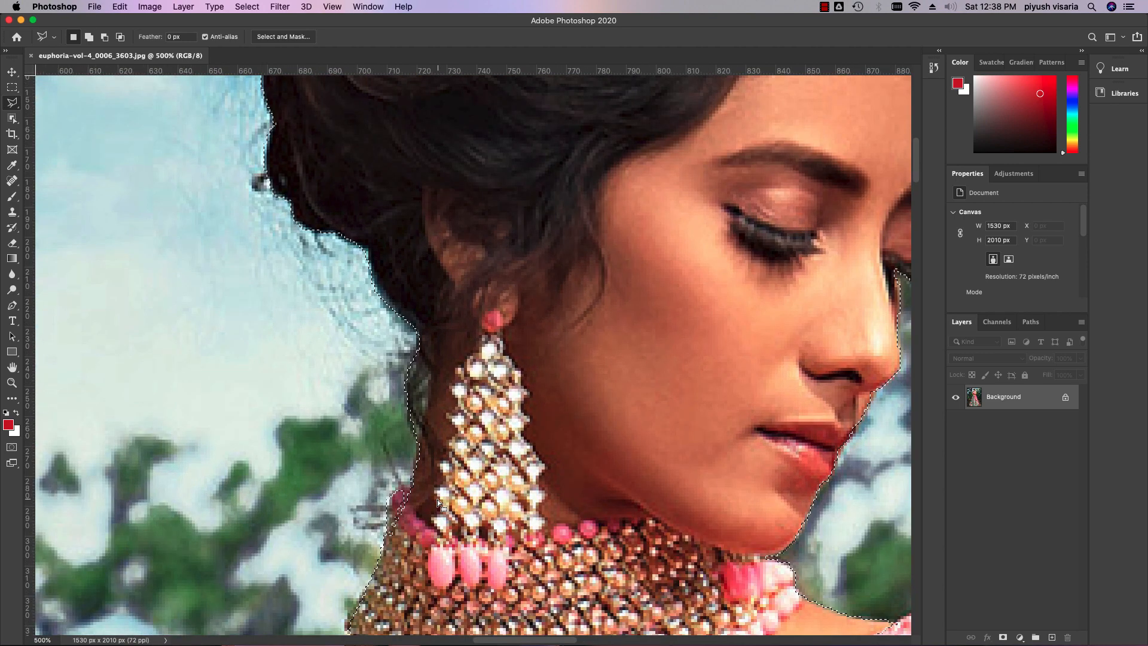
pyautogui.press('shift')
pyautogui.click(392, 538)
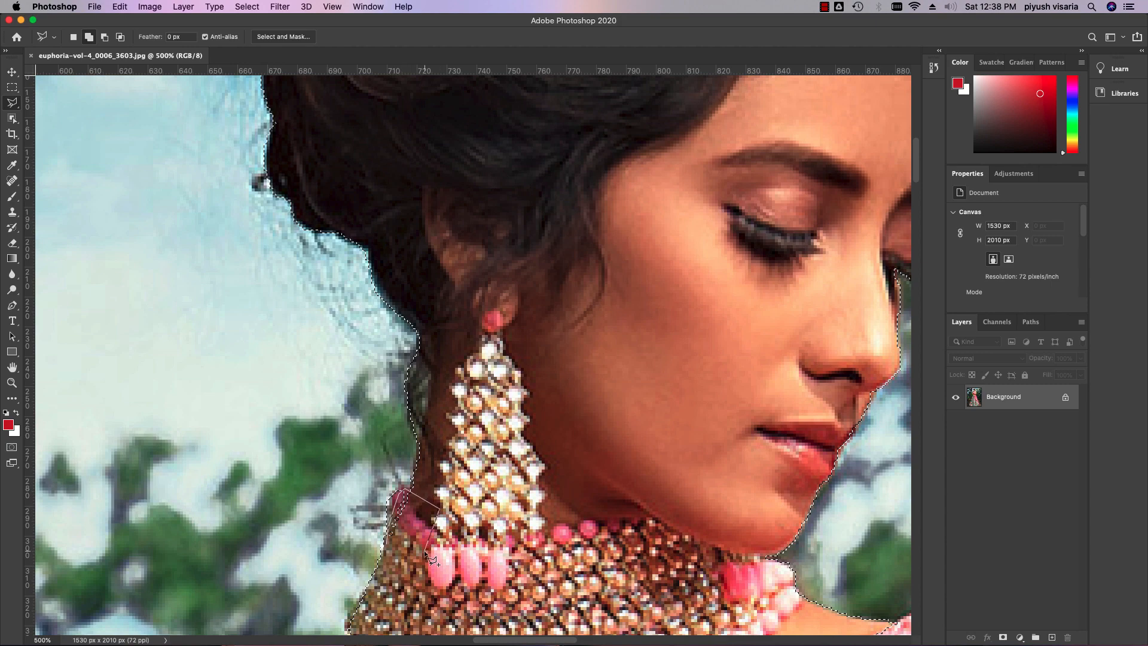
pyautogui.doubleClick(414, 566)
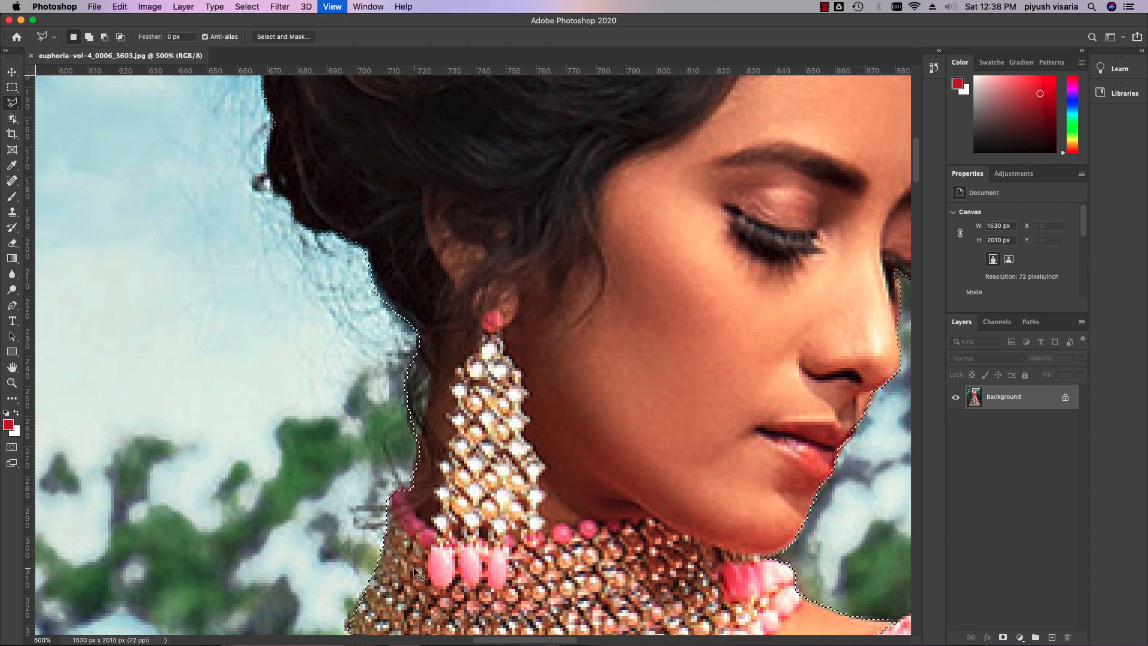
# Try moving the selected head up beside the body with the Move tool, and undo that move
pyautogui.press('super+1')
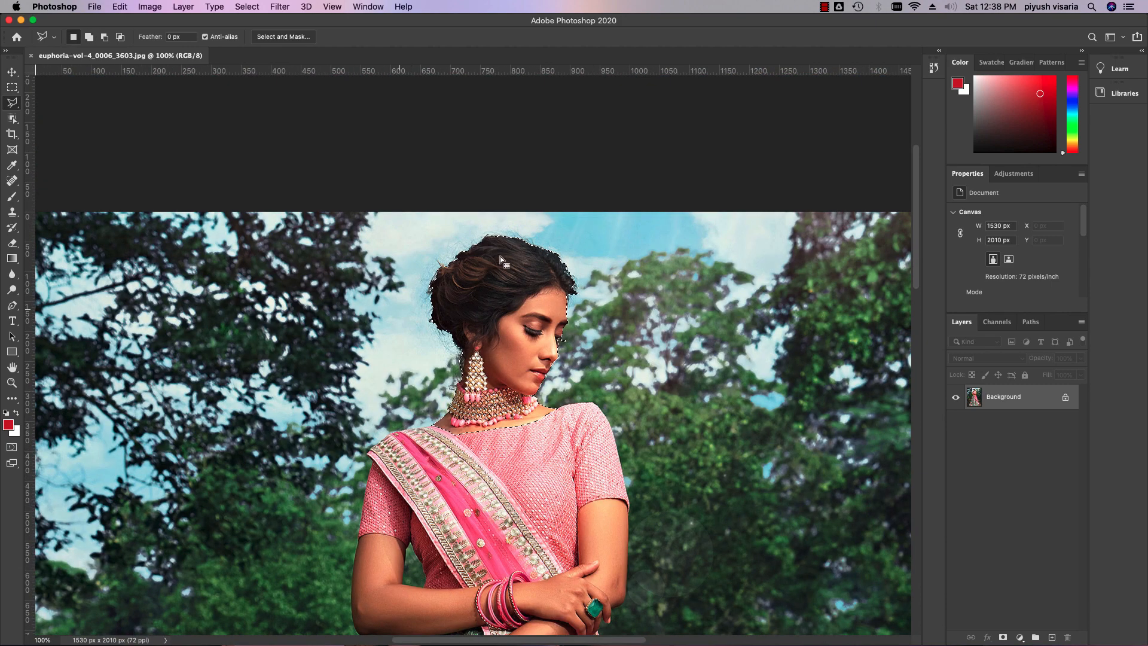
pyautogui.click(14, 74)
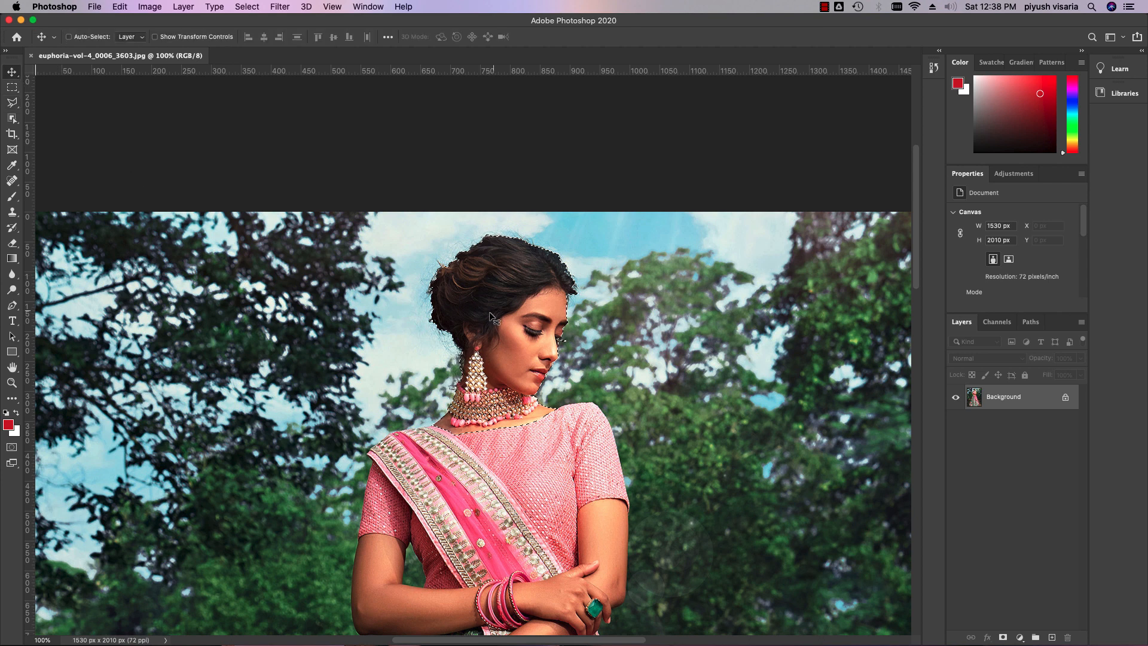
pyautogui.moveTo(494, 332); pyautogui.dragTo(625, 292)
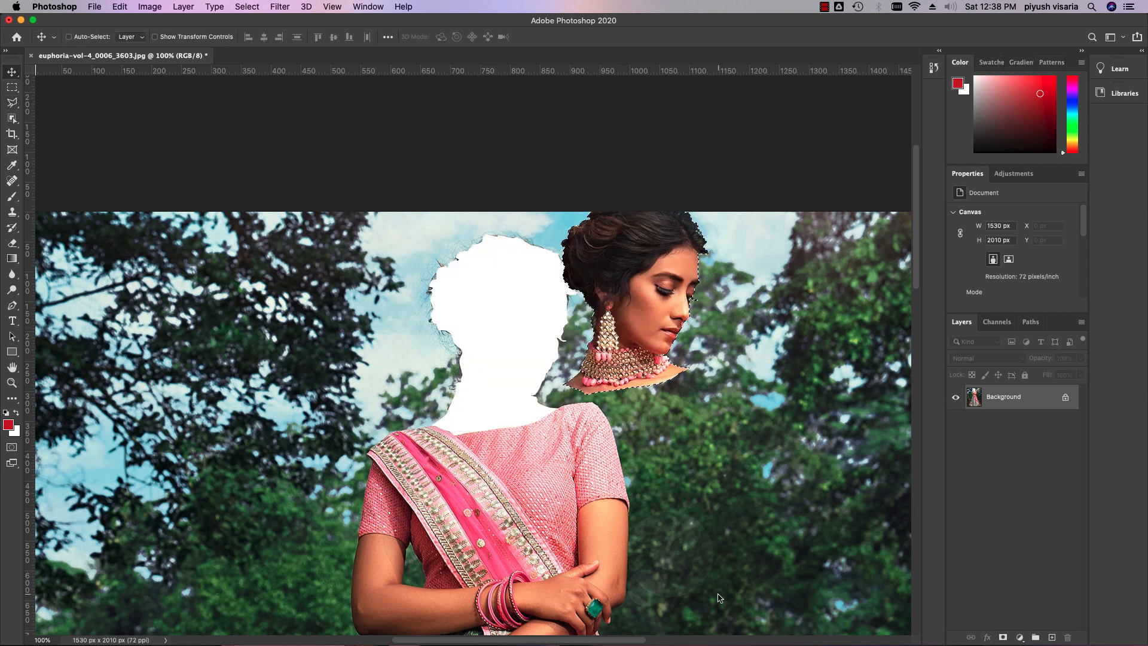
pyautogui.press('super+z')
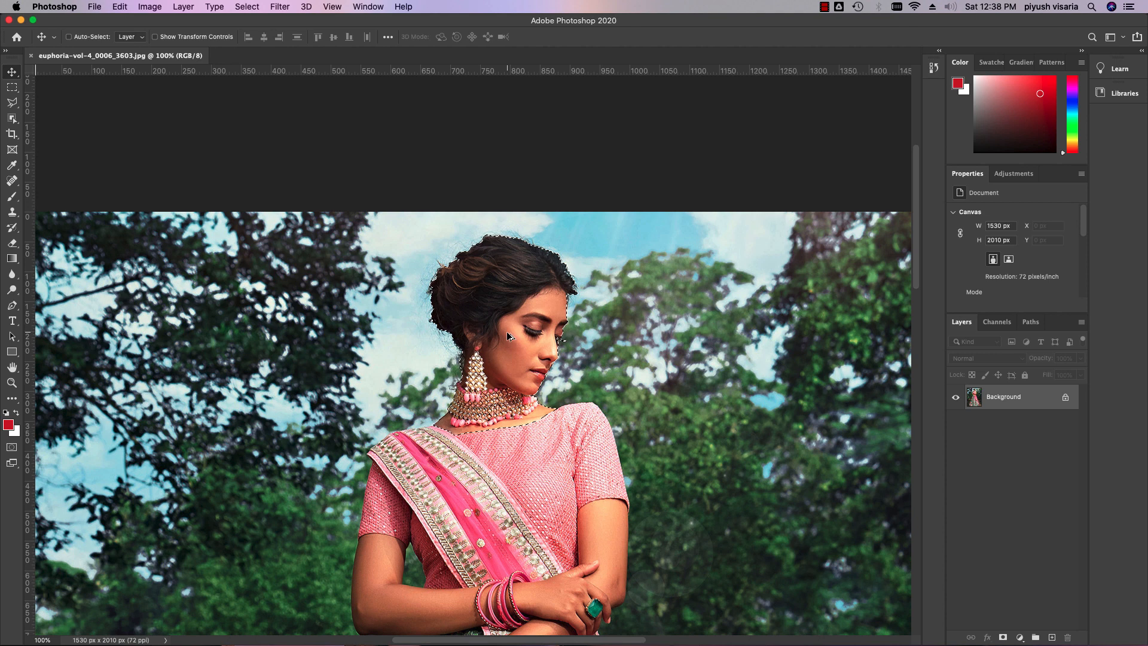
# Place two copies of the selected head to the right of the woman, one above the other
pyautogui.moveTo(507, 331); pyautogui.dragTo(747, 316)
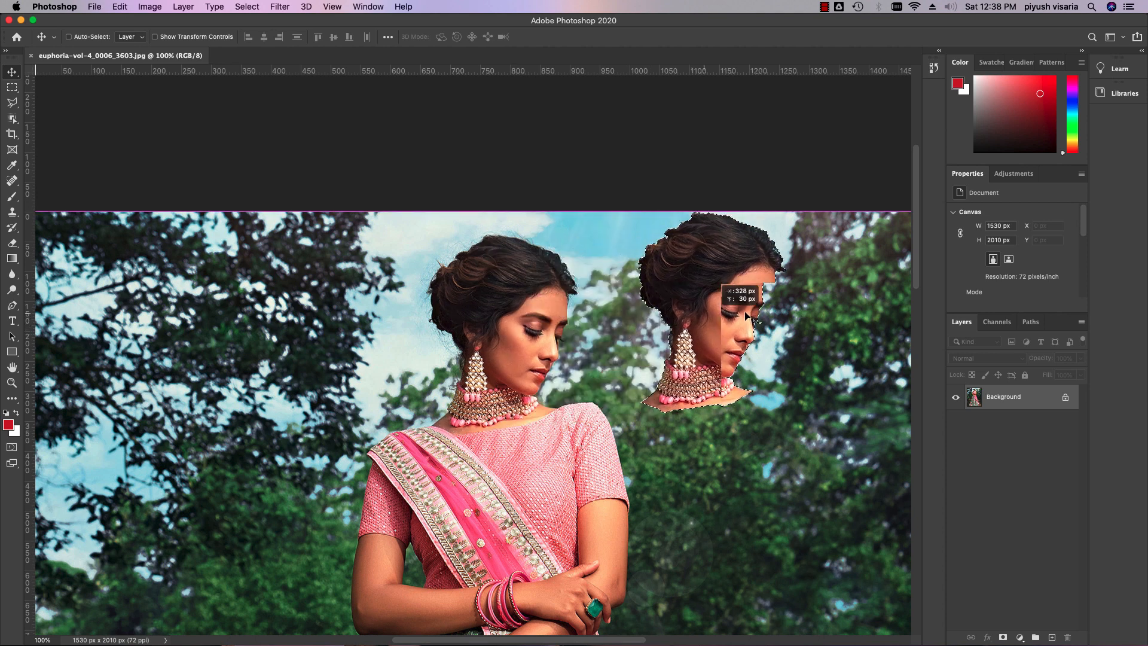
pyautogui.moveTo(737, 365); pyautogui.dragTo(737, 366)
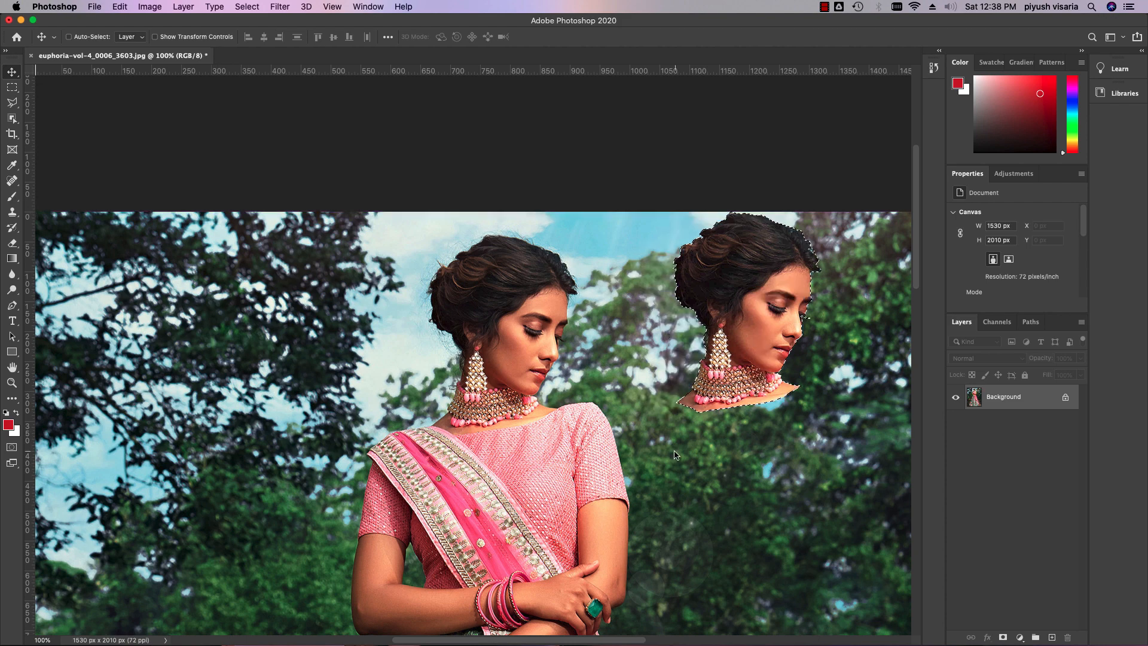
pyautogui.moveTo(674, 453); pyautogui.dragTo(453, 412)
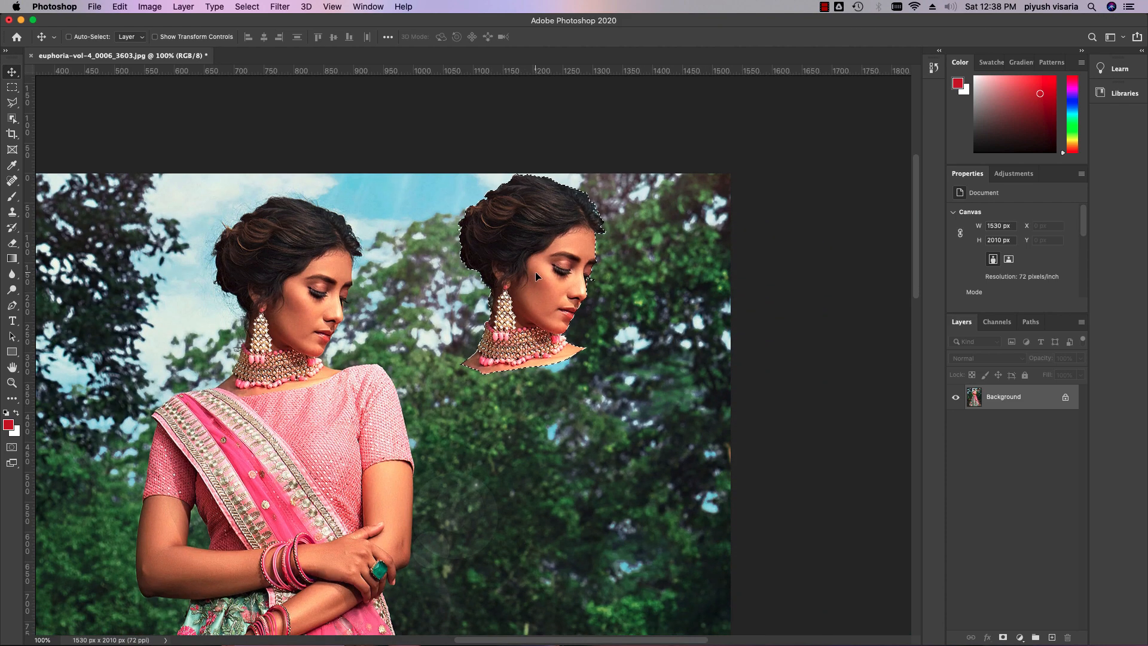
pyautogui.moveTo(535, 272); pyautogui.dragTo(539, 532)
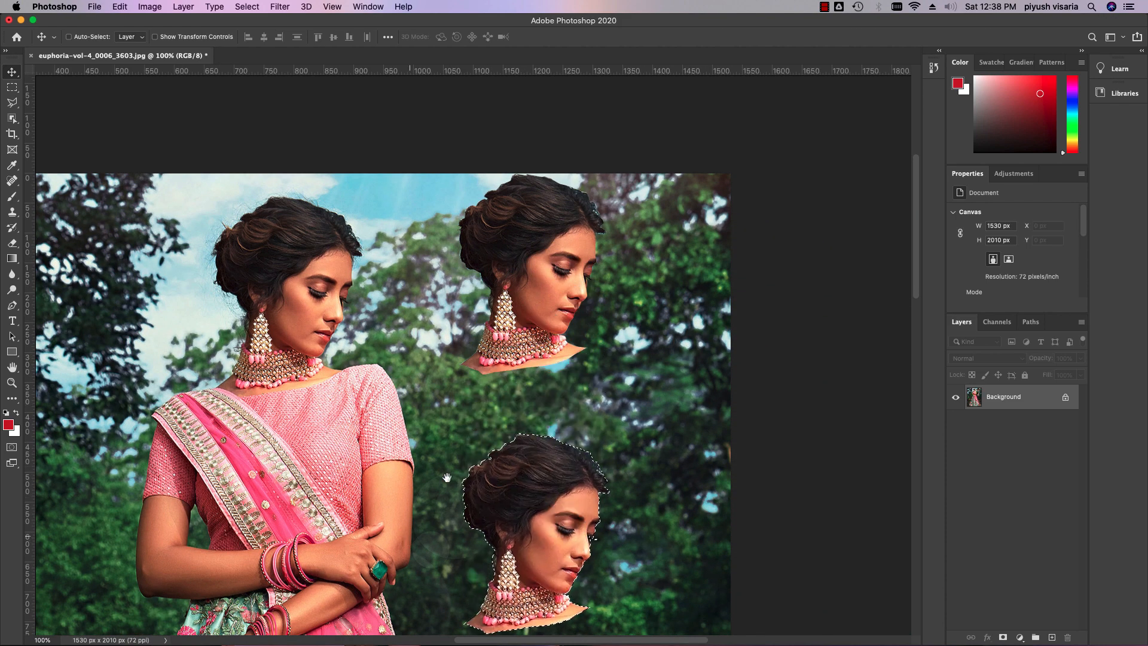
# Place two more copies of the head to the left of the woman, one beside her arm and one beside her head
pyautogui.moveTo(446, 477); pyautogui.dragTo(618, 302)
pyautogui.moveTo(655, 351); pyautogui.dragTo(128, 302)
pyautogui.moveTo(309, 277); pyautogui.dragTo(327, 400)
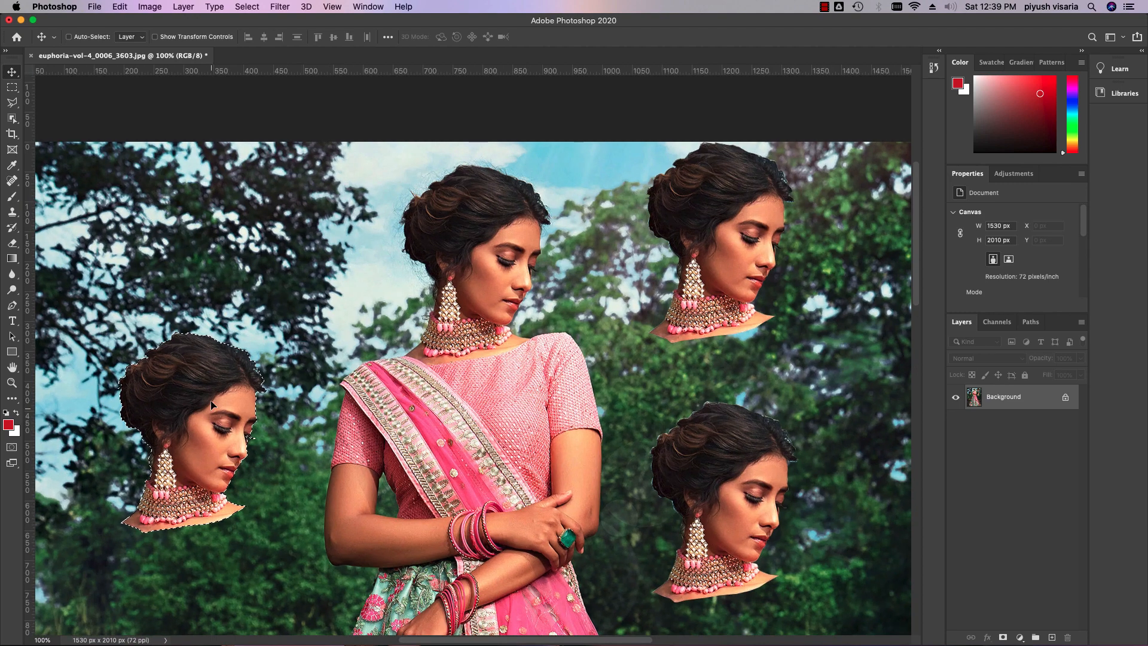
pyautogui.moveTo(210, 408); pyautogui.dragTo(317, 228)
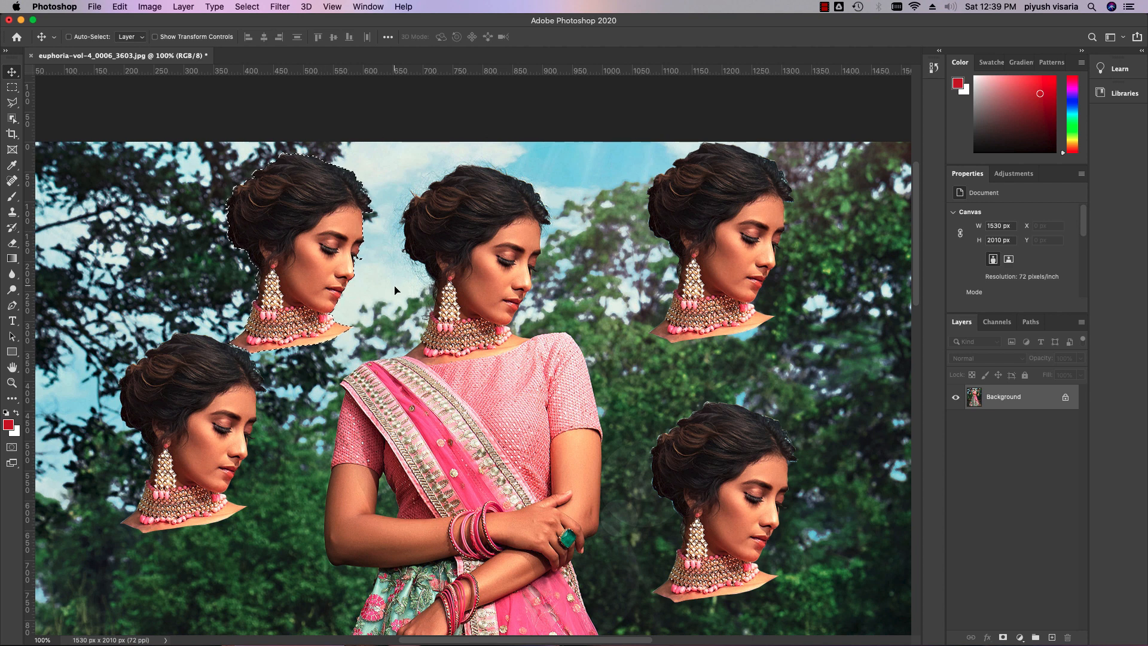
# Deselect the last head copy and check the photo with all the duplicated heads
pyautogui.click(246, 7)
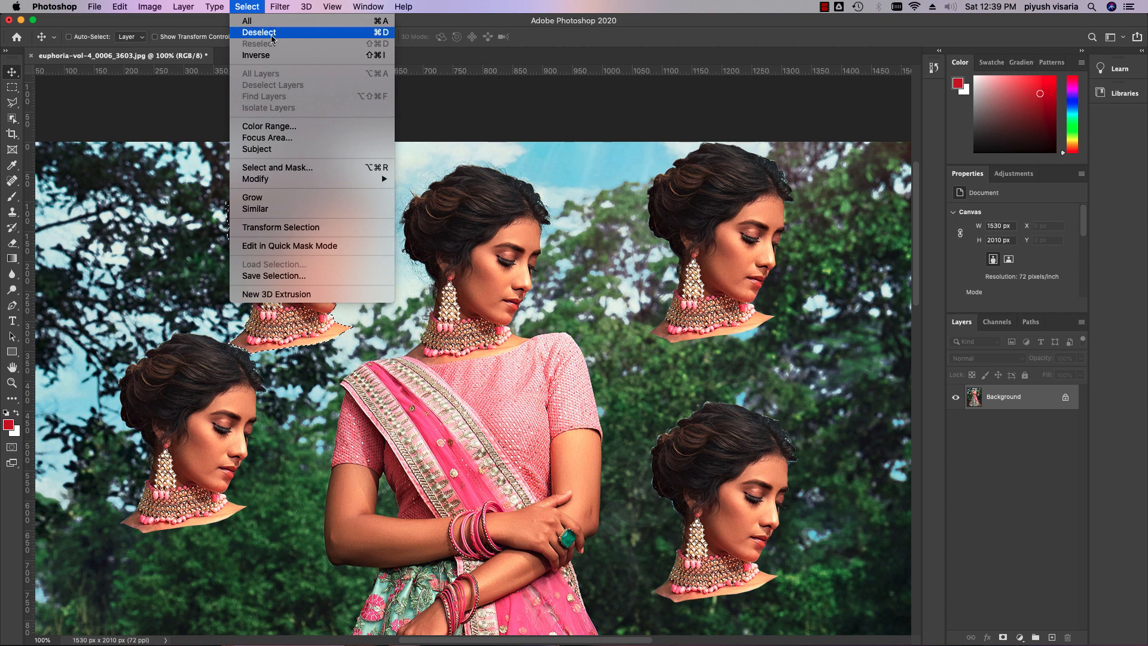
pyautogui.click(404, 257)
pyautogui.press('super+minus')
pyautogui.press('super+minus')
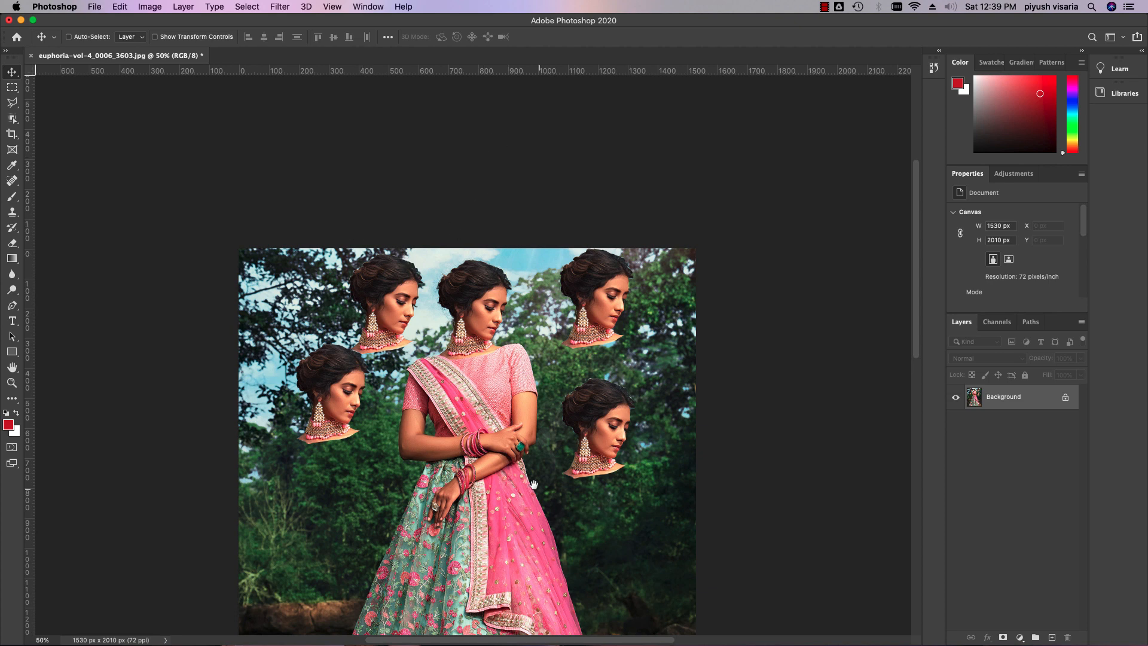
pyautogui.scroll(-2, 533, 484)
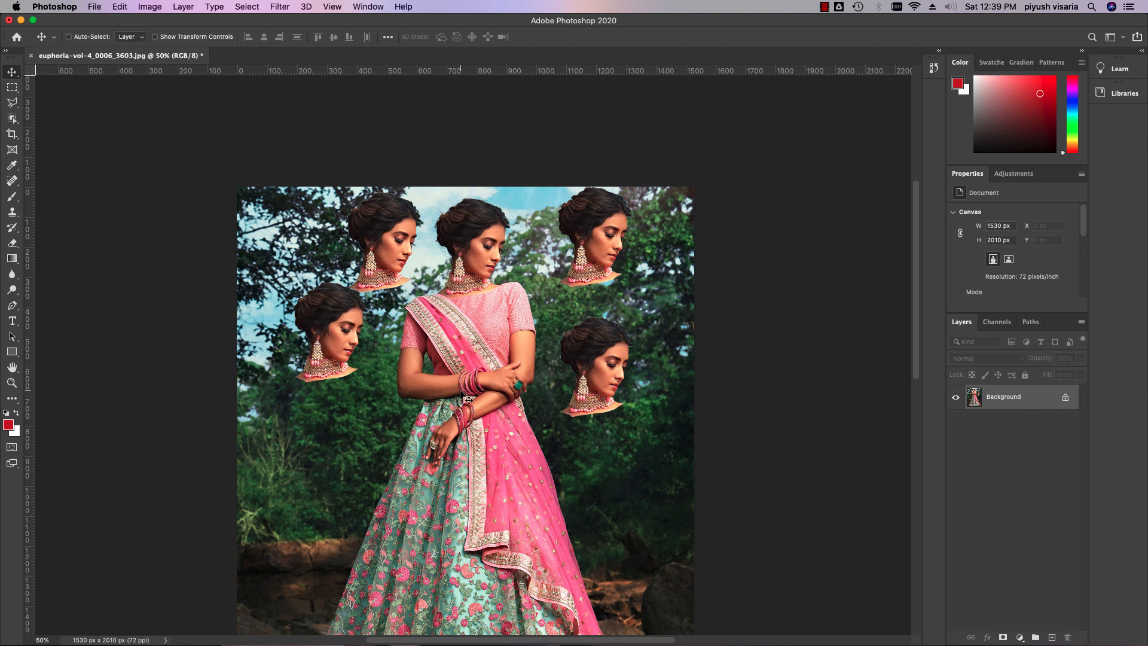
# Undo the deselection and all four head copies
pyautogui.press('super+z')
pyautogui.press('super+z')
pyautogui.press('super+z')
pyautogui.press('super+z')
pyautogui.press('super+z')
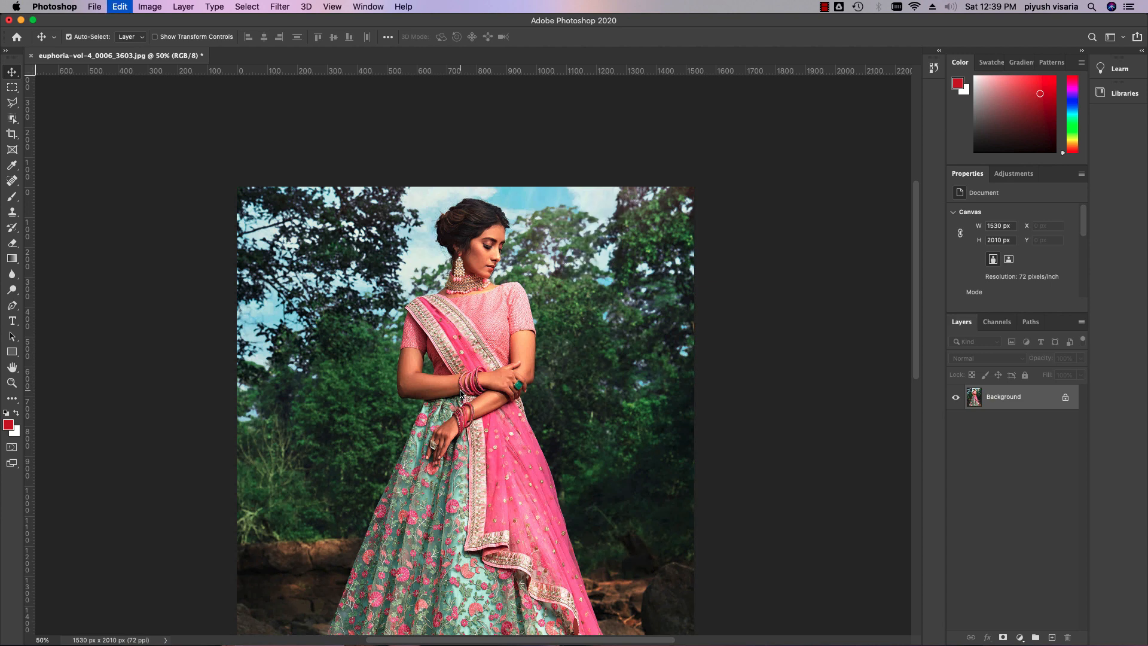
# Place four copies of the selected head around the woman again, two on each side
pyautogui.press('super+c')
pyautogui.keyDown('alt'); pyautogui.moveTo(506, 267); pyautogui.dragTo(393, 242); pyautogui.keyUp('alt')
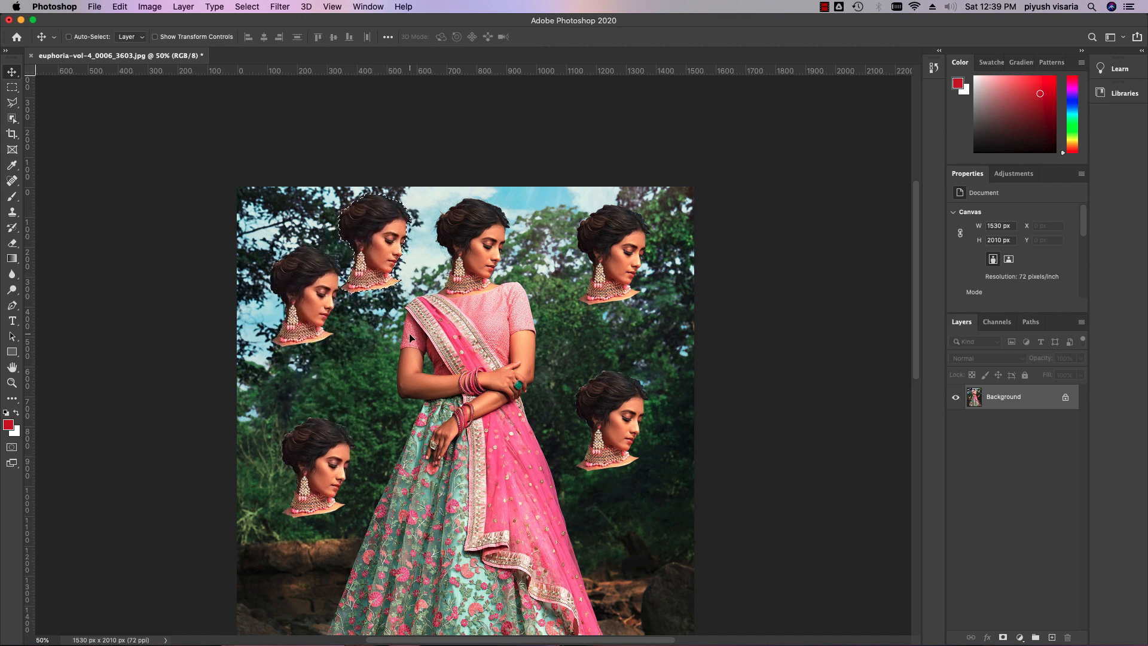
# Clear the head selection and revert the photo to its last saved version
pyautogui.press('super')
pyautogui.press('super+d')
pyautogui.click(95, 7)
pyautogui.click(116, 153)
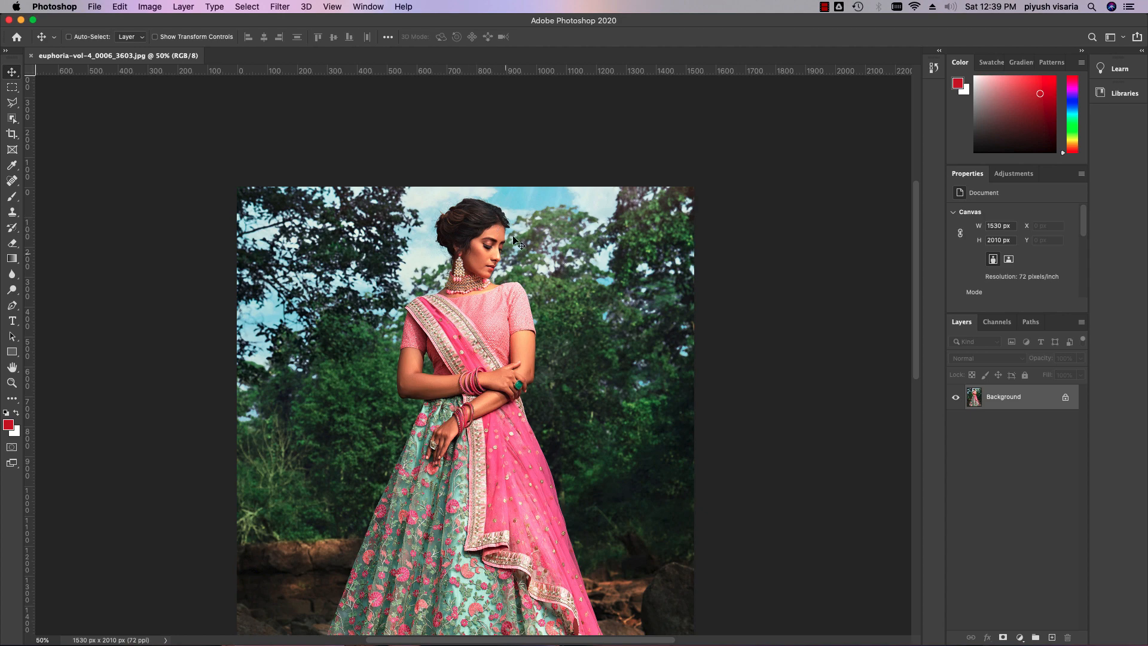
# Outline the woman's eyebrow as a selection with the Polygonal Lasso
pyautogui.press('super+plus')
pyautogui.press('super+plus')
pyautogui.press('super+plus')
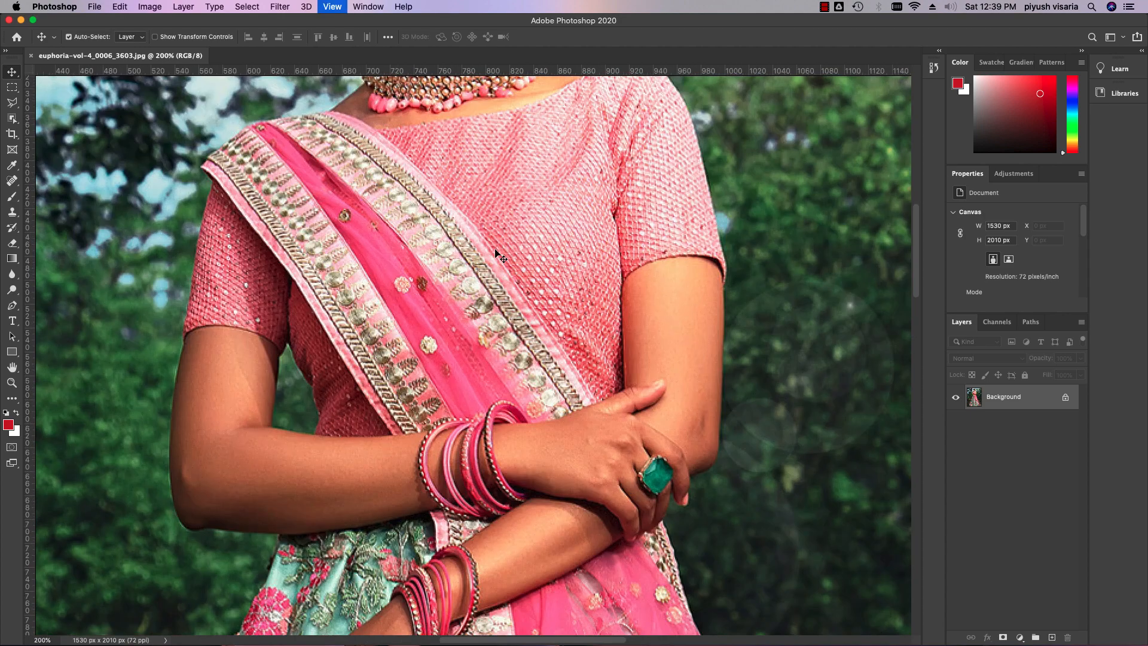
pyautogui.moveTo(490, 208); pyautogui.dragTo(441, 459)
pyautogui.press('l')
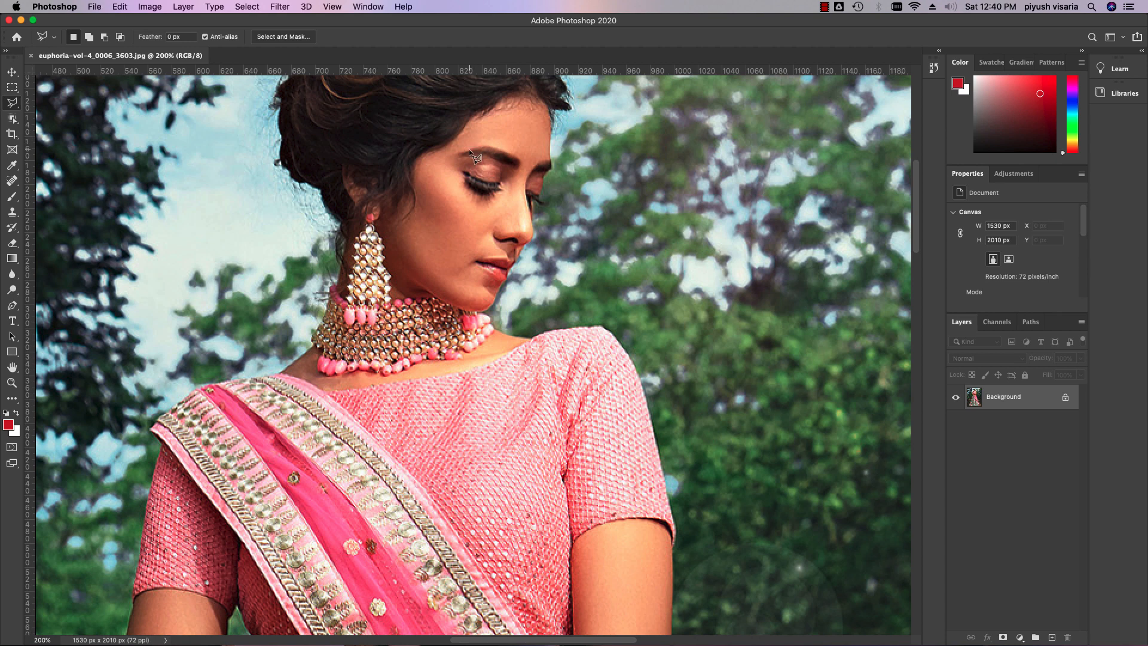
pyautogui.click(486, 144)
pyautogui.click(515, 165)
# Try moving the selected eyebrow up onto the forehead with the Move tool, and undo that move
pyautogui.press('v')
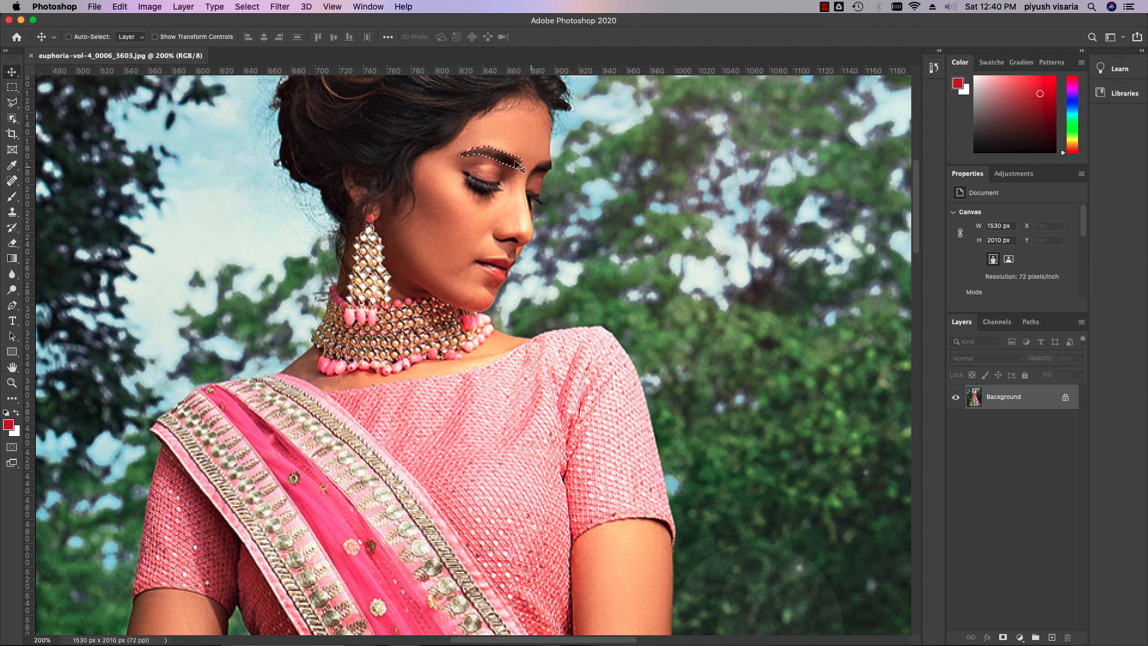
pyautogui.moveTo(516, 164); pyautogui.dragTo(536, 128)
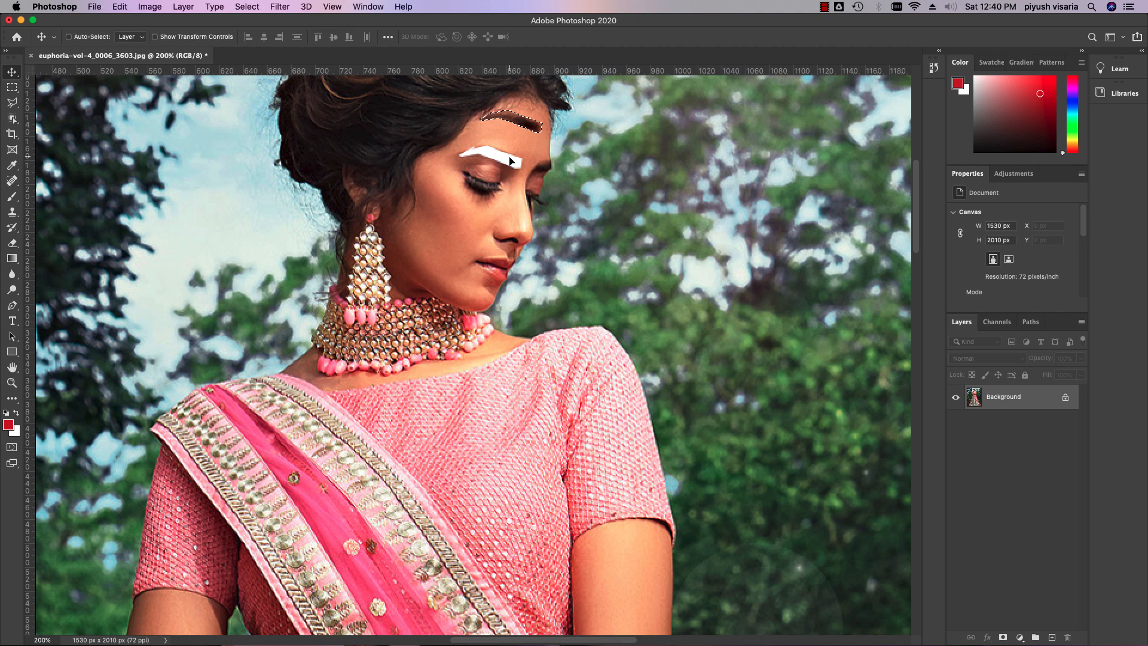
pyautogui.press('super+z')
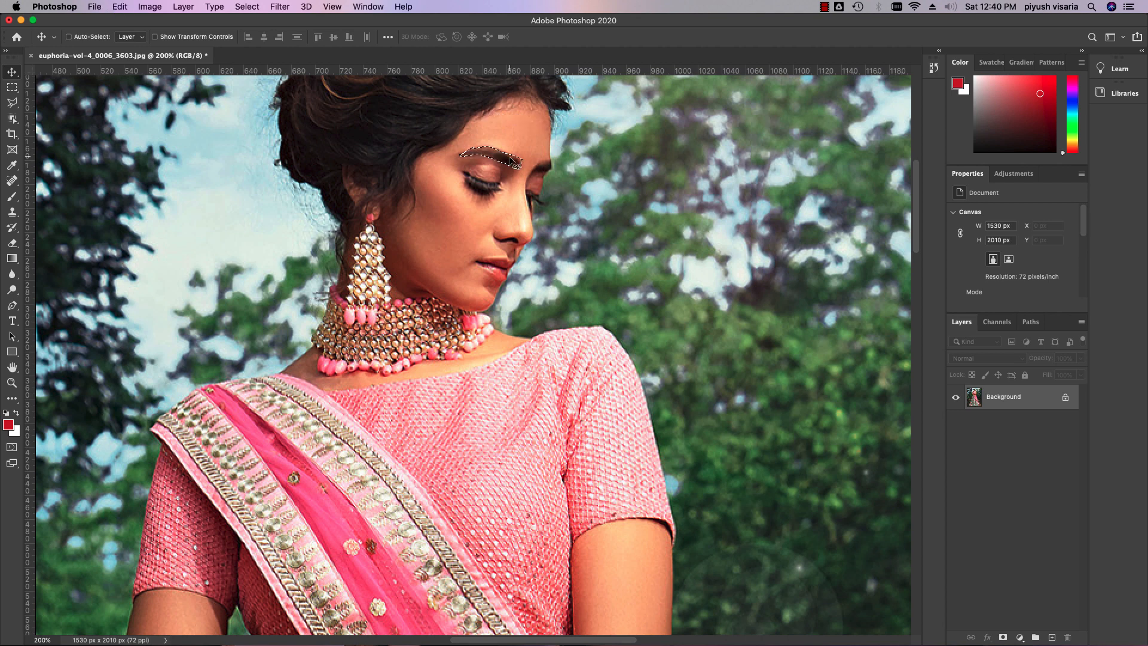
# Swap the foreground and background colours, try moving the eyebrow up again, and undo the move
pyautogui.press('x')
pyautogui.moveTo(508, 161); pyautogui.dragTo(525, 128)
pyautogui.press('super+z')
# Deselect the eyebrow with the Rectangular Marquee tool and revert the photo to its saved version
pyautogui.press('m')
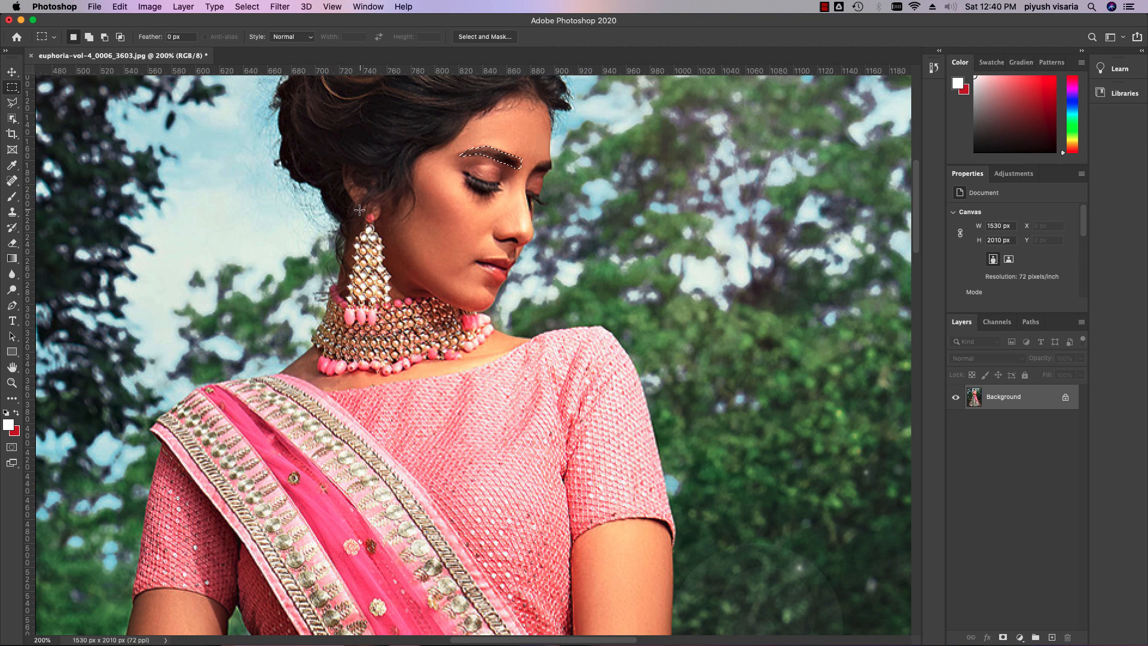
pyautogui.click(435, 200)
pyautogui.click(96, 7)
pyautogui.press('super+minus')
pyautogui.press('super+minus')
pyautogui.press('super+minus')
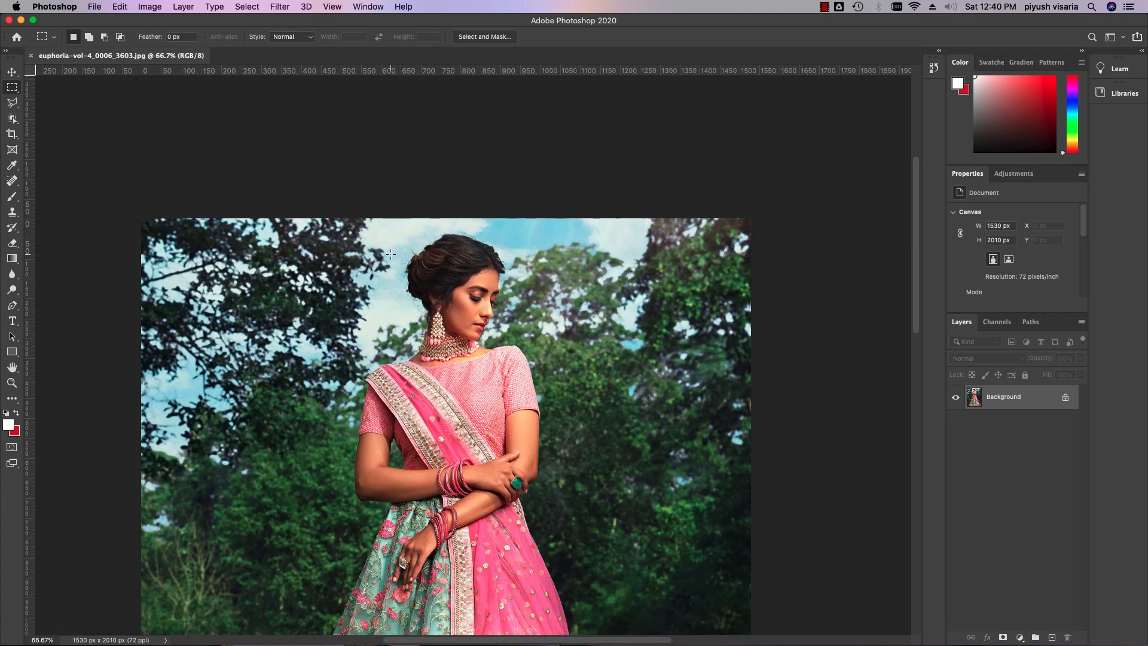